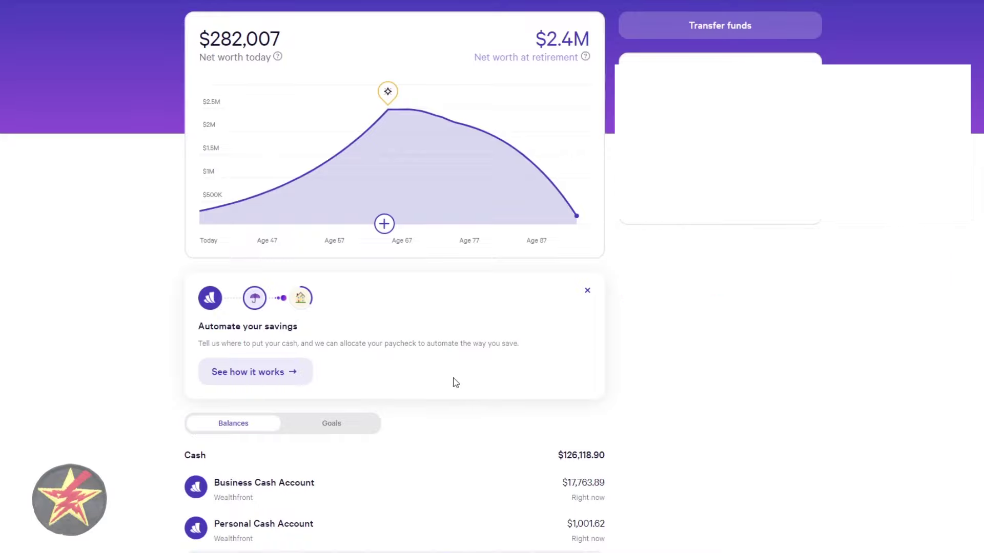
# Open the automated savings introduction and reach the Choose where to save page.
pyautogui.click(239, 375)
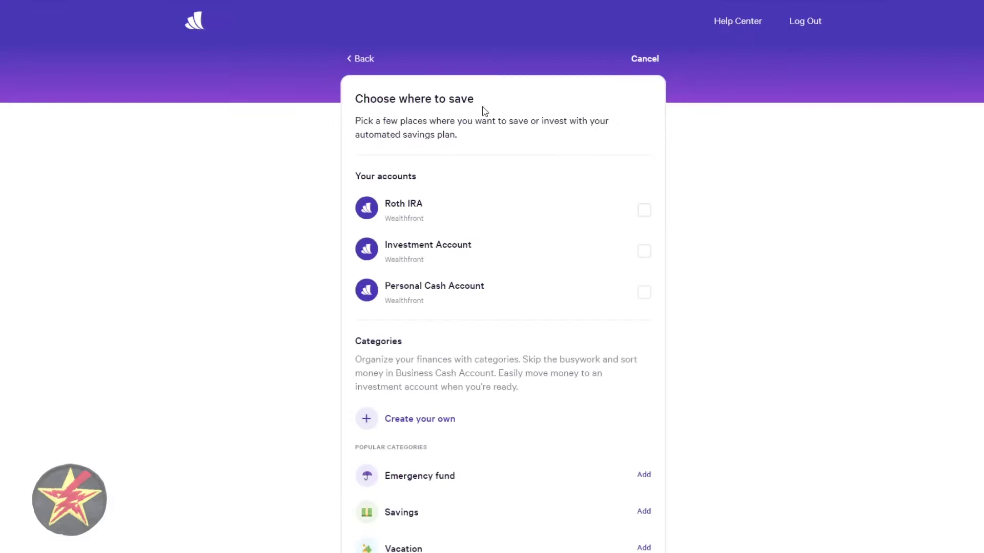
pyautogui.moveTo(483, 110); pyautogui.dragTo(343, 102)
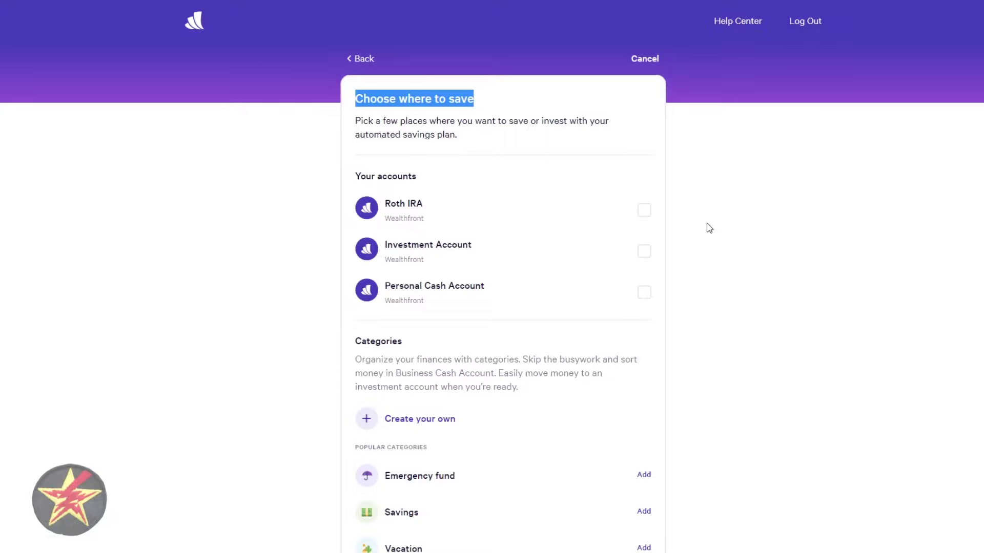
pyautogui.scroll(-3, 709, 228)
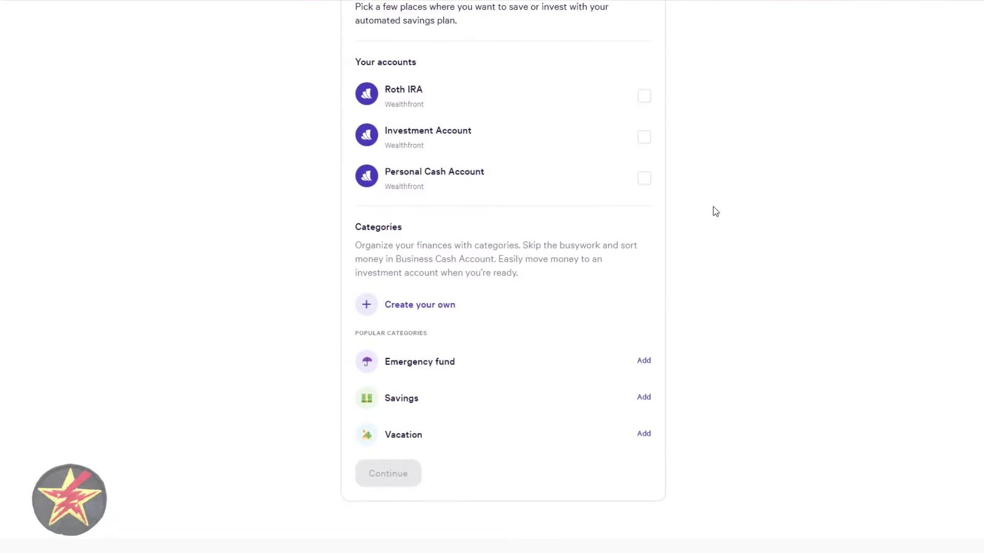
pyautogui.scroll(-1, 701, 216)
pyautogui.scroll(2, 723, 209)
# Tick Personal Cash Account and add the Savings, Vacation and Emergency fund categories.
pyautogui.click(640, 179)
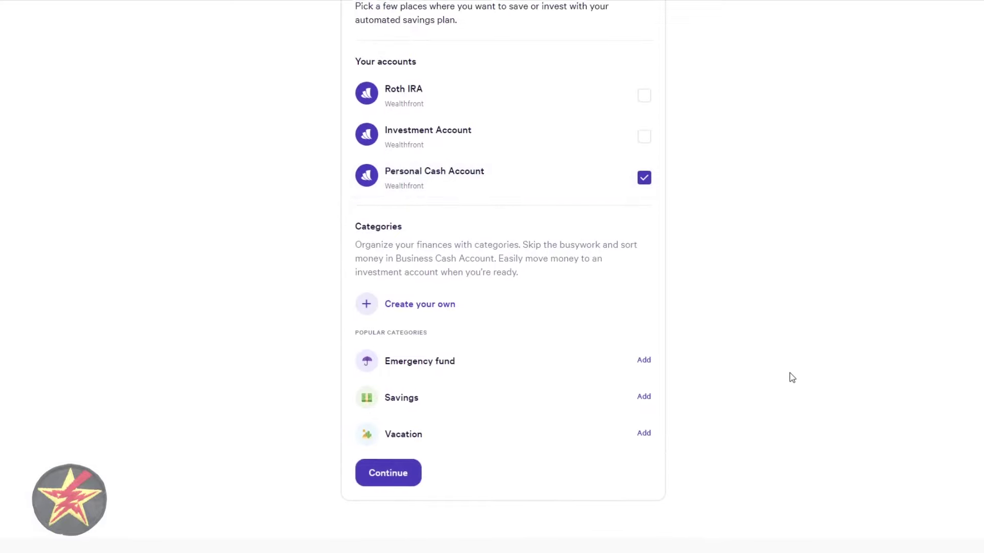
pyautogui.scroll(-1, 792, 377)
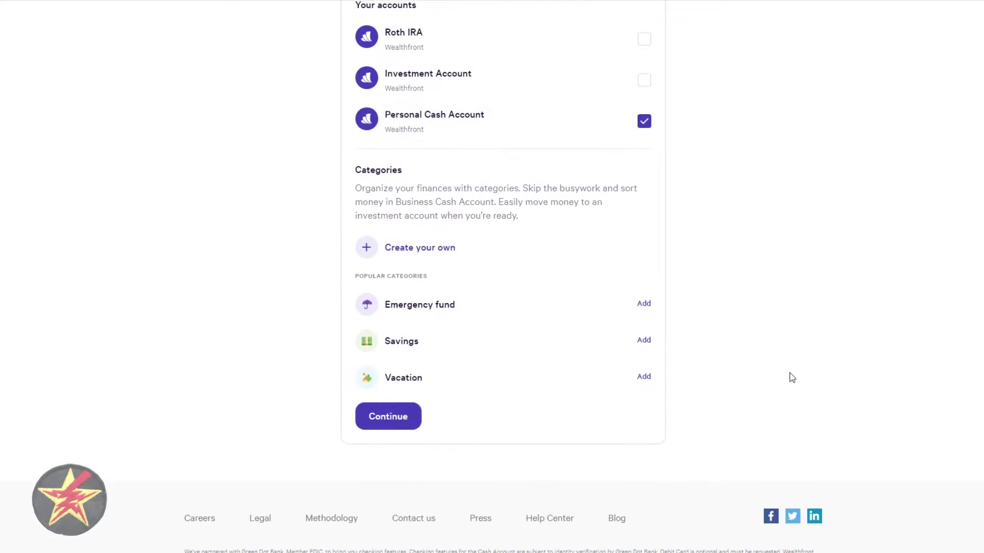
pyautogui.click(643, 340)
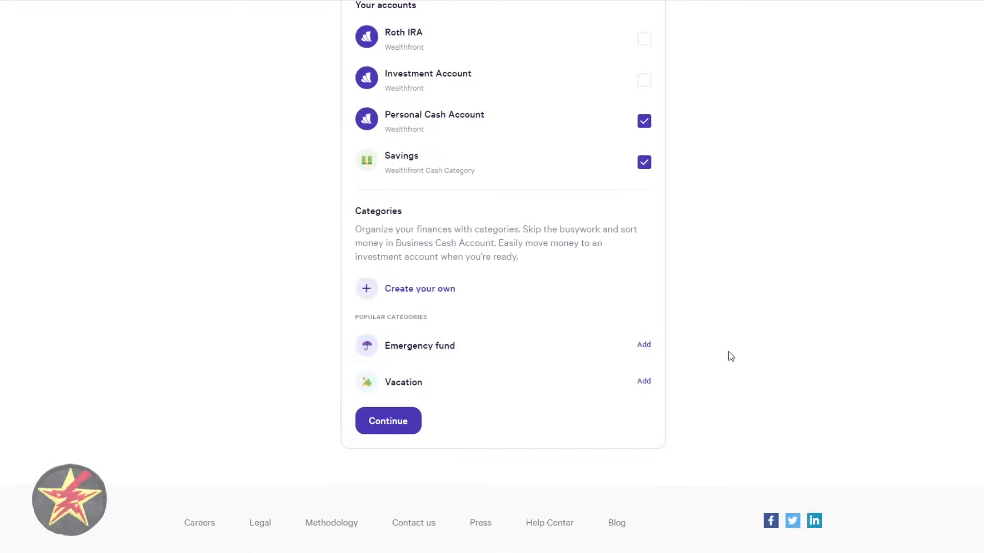
pyautogui.click(645, 382)
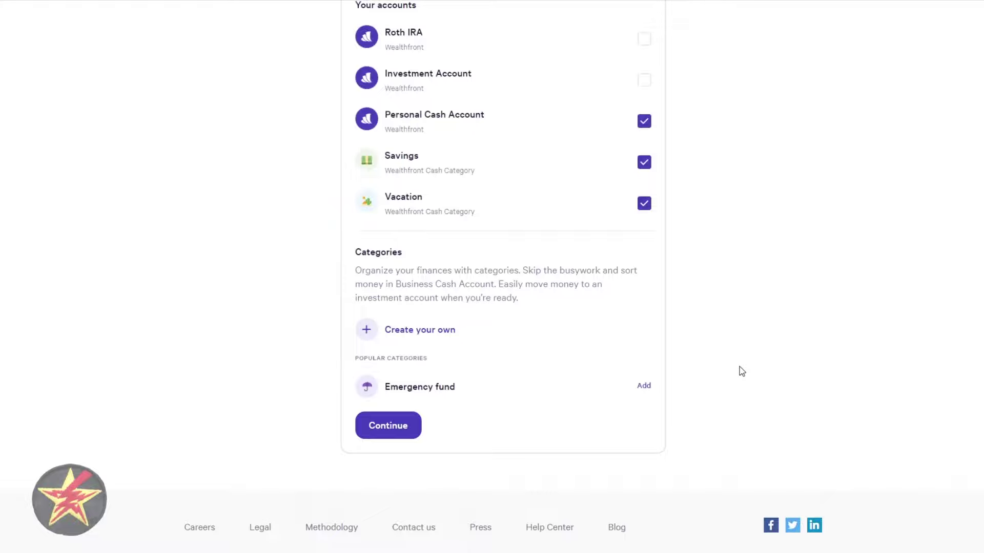
pyautogui.click(646, 388)
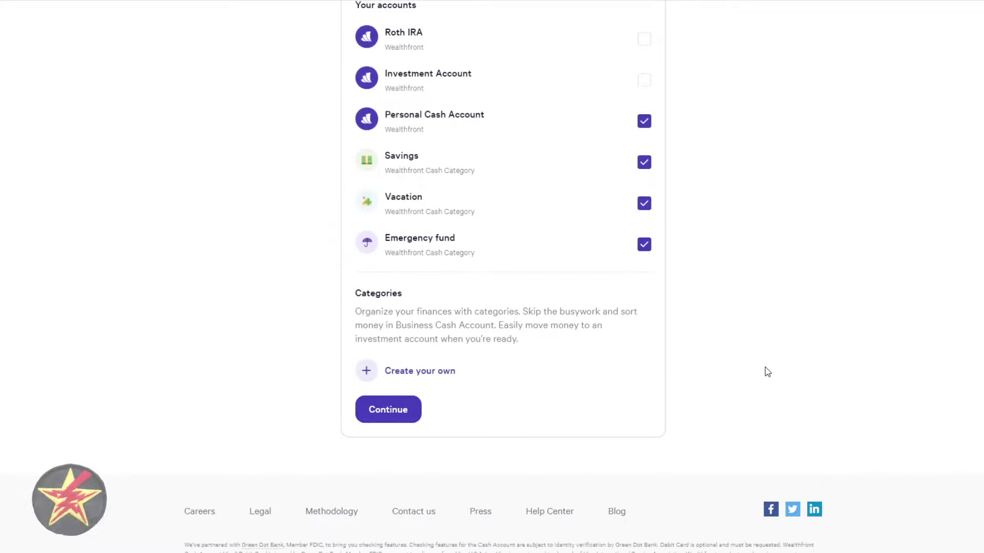
pyautogui.scroll(1, 489, 424)
# Create a 'Vacation home' category with the house icon and confirm the chosen places to save.
pyautogui.click(439, 429)
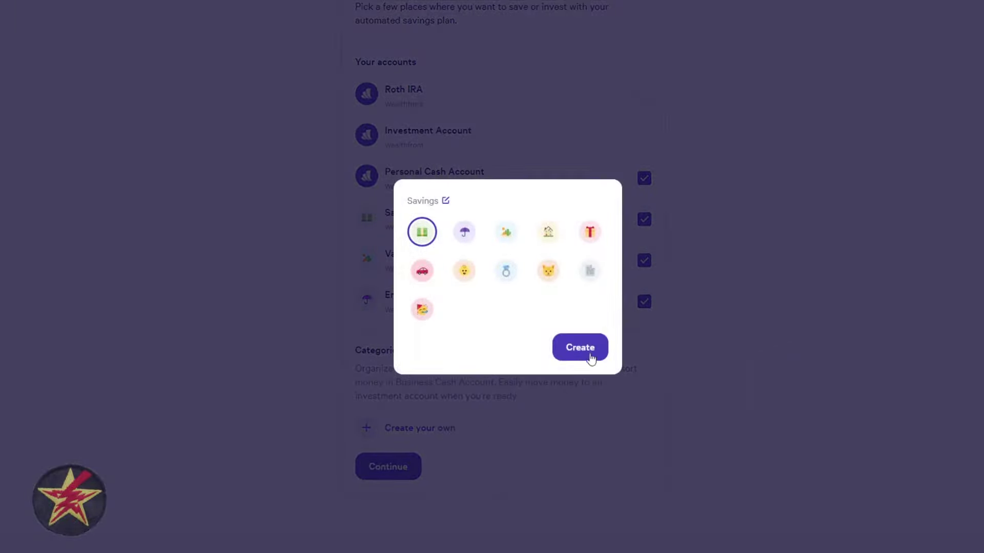
pyautogui.click(548, 231)
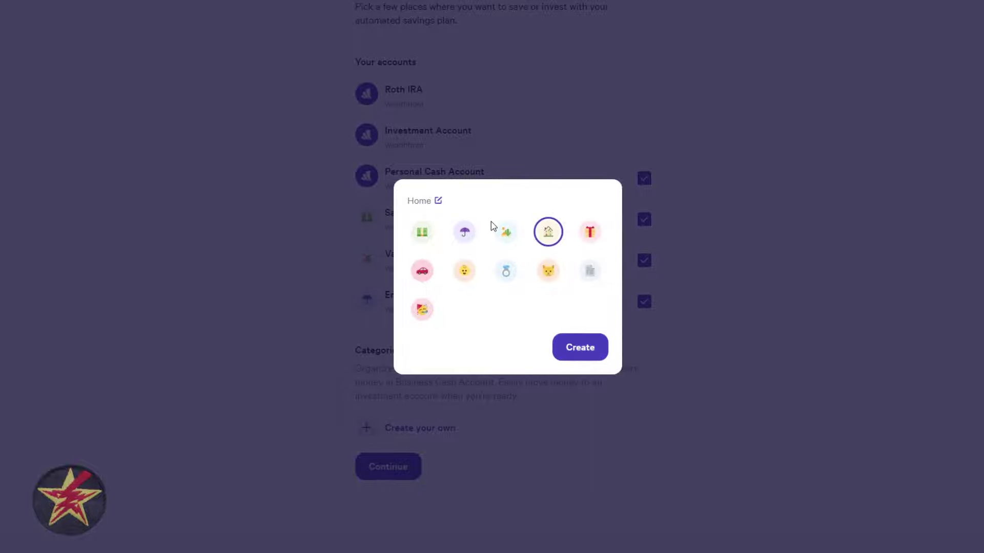
pyautogui.click(459, 274)
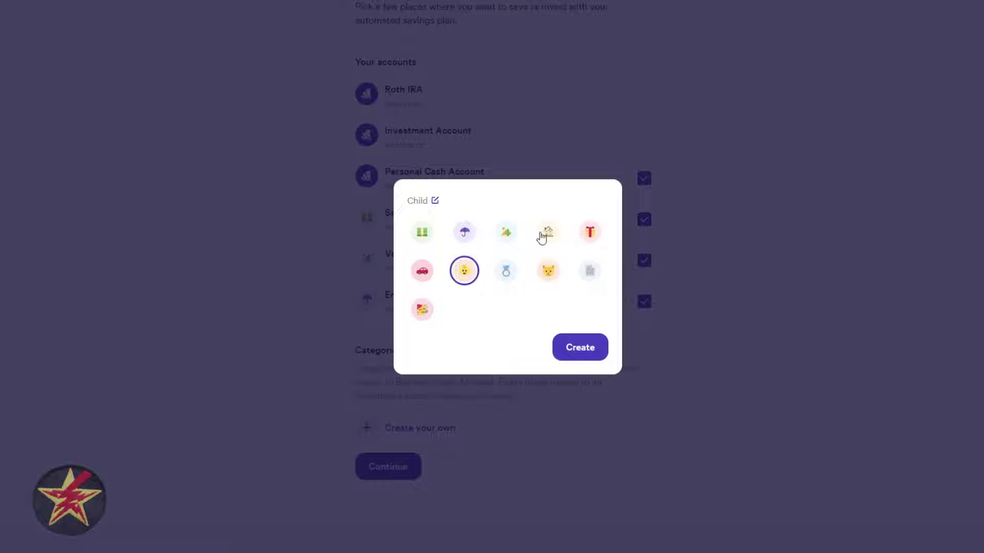
pyautogui.click(544, 233)
pyautogui.click(436, 200)
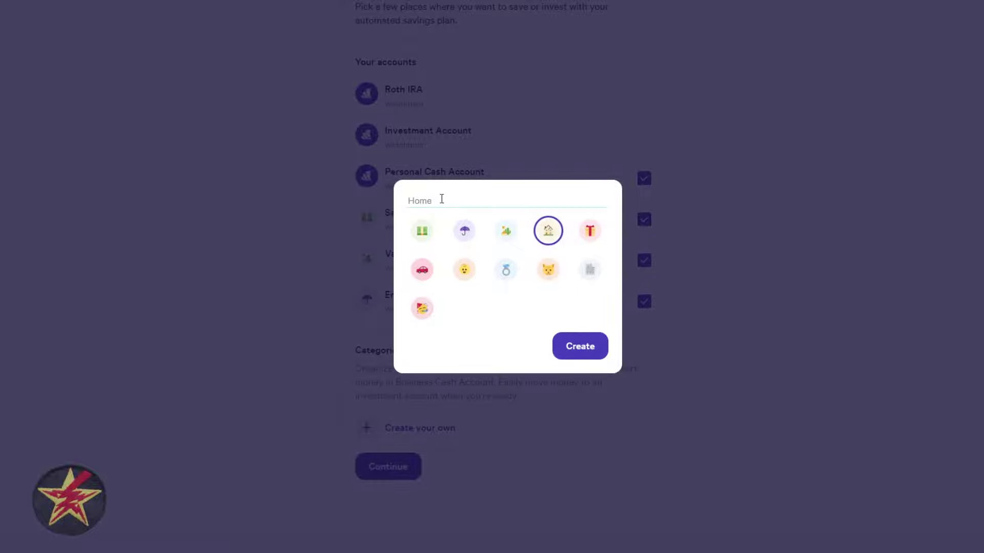
pyautogui.write('Vacation home')
pyautogui.click(587, 353)
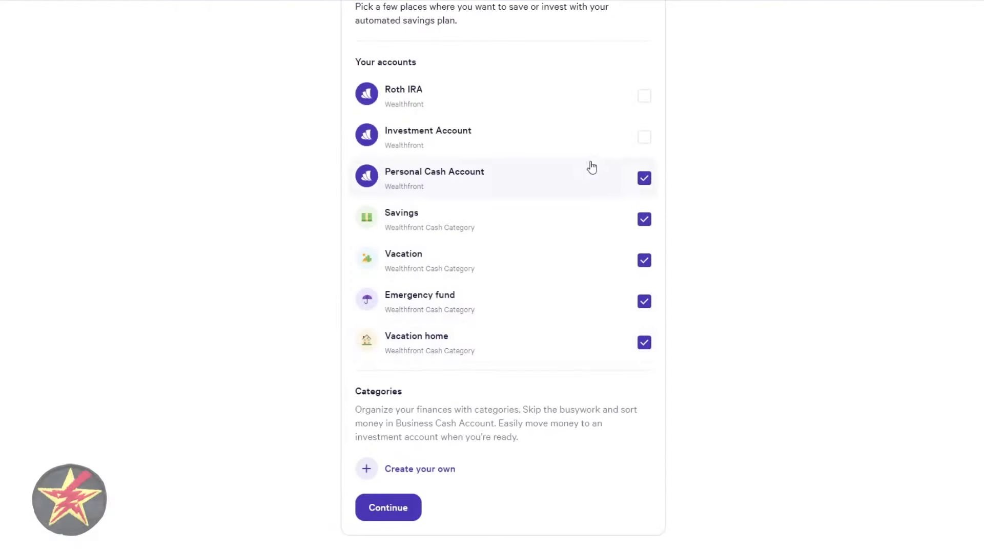
pyautogui.scroll(-1, 589, 471)
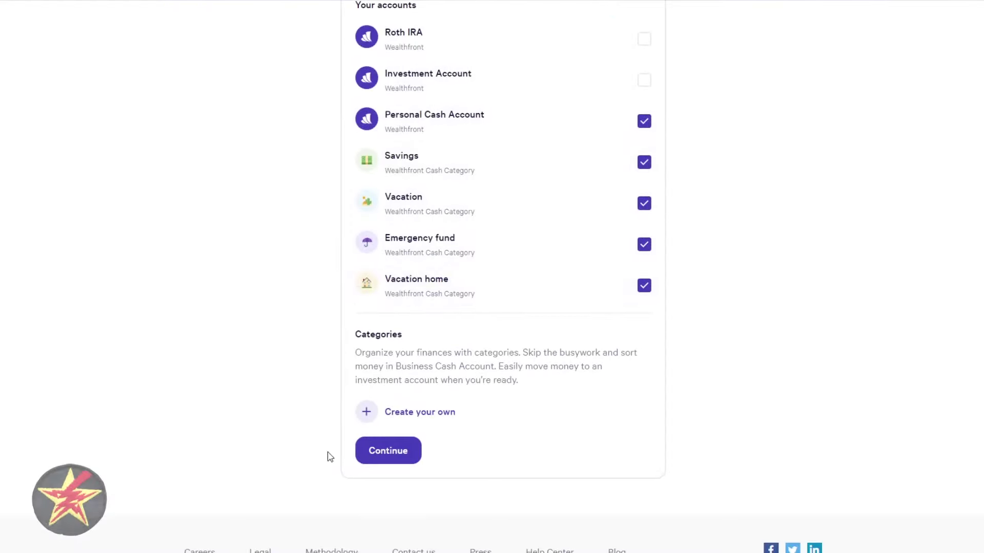
pyautogui.click(408, 457)
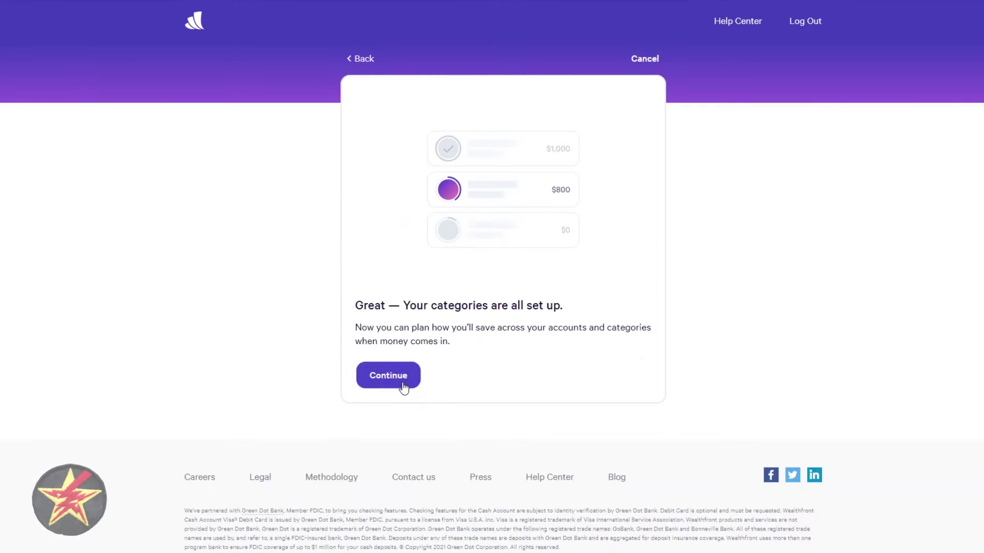
# Give the Business Cash Account a $26,600 target balance with a daily excess-cash check.
pyautogui.click(404, 387)
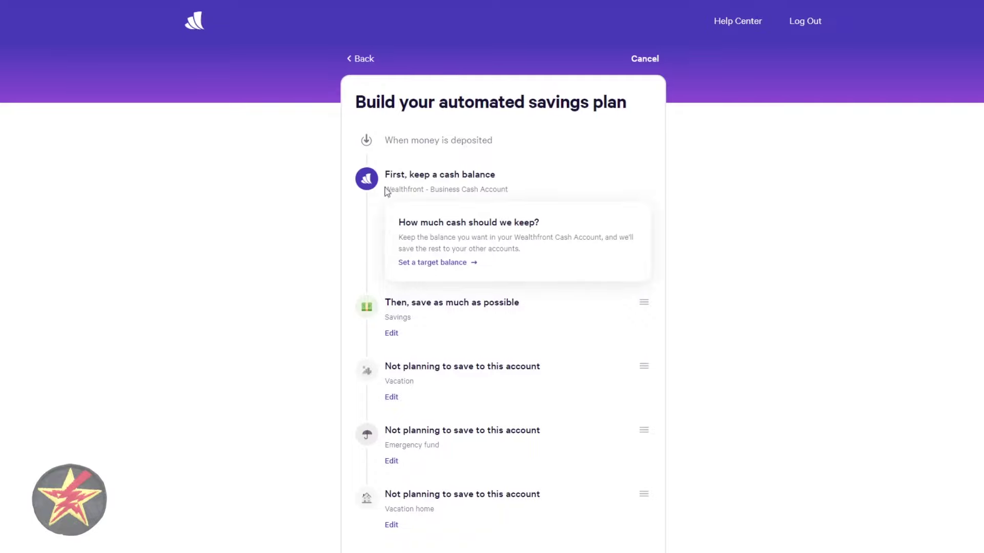
pyautogui.moveTo(385, 189); pyautogui.dragTo(521, 196)
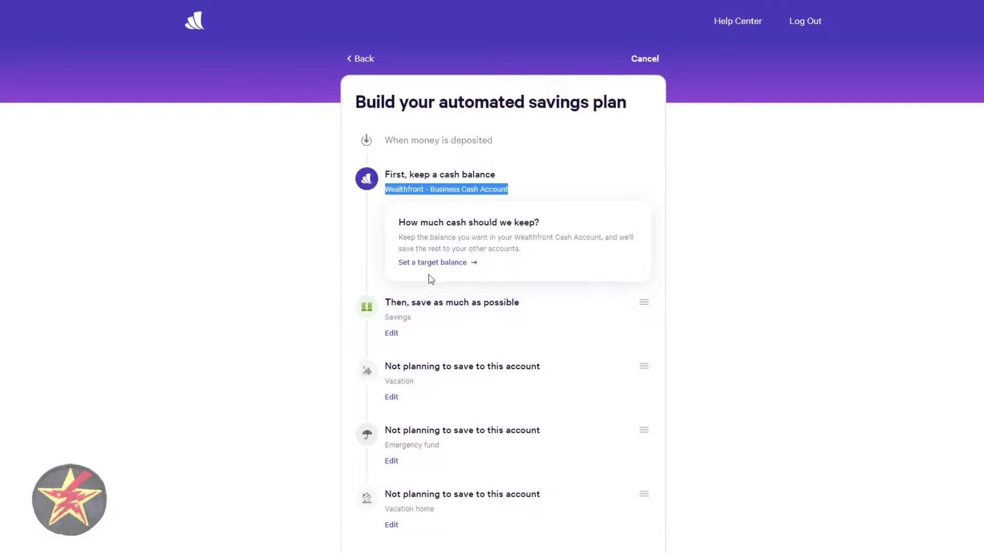
pyautogui.click(465, 265)
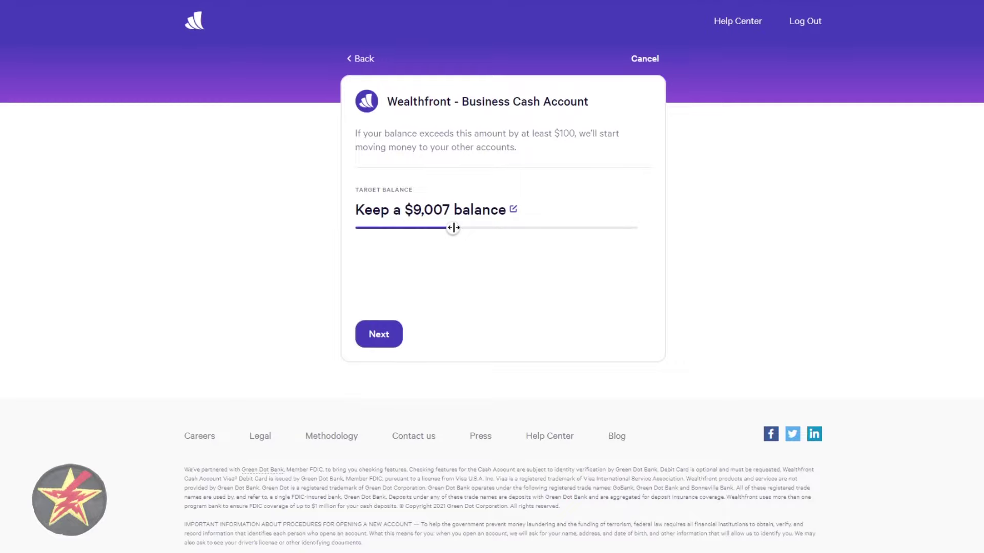
pyautogui.moveTo(453, 228); pyautogui.dragTo(633, 239)
pyautogui.click(370, 339)
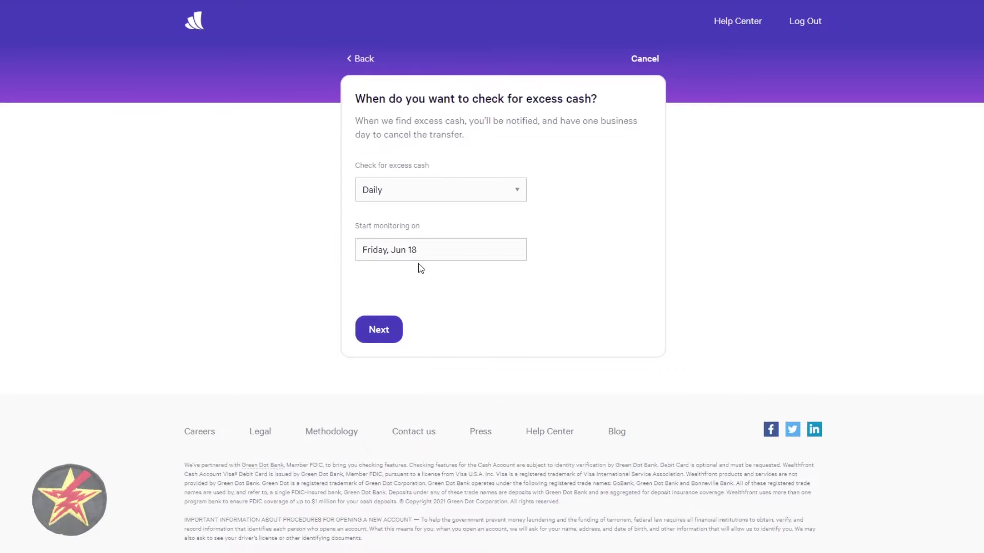
pyautogui.click(376, 340)
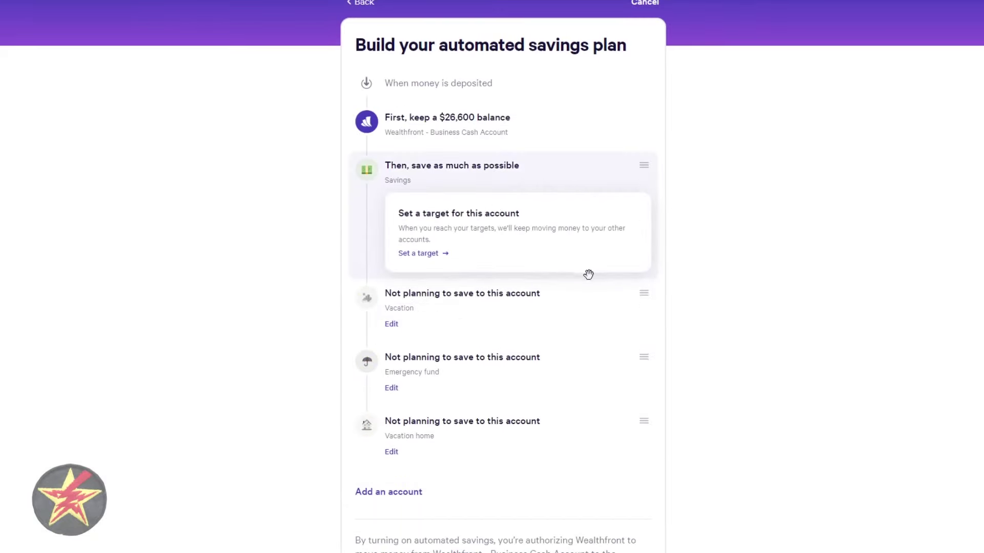
# Move Vacation above Savings and look at, then close, its target options.
pyautogui.moveTo(644, 293); pyautogui.dragTo(641, 169)
pyautogui.click(425, 253)
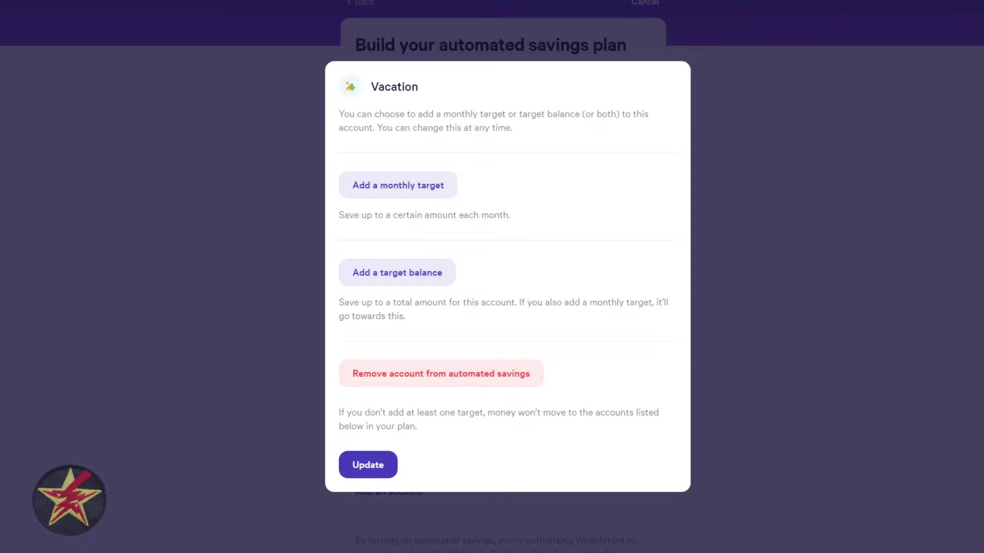
pyautogui.click(696, 52)
# Cancel the savings plan and return to the net-worth dashboard.
pyautogui.scroll(-5, 820, 305)
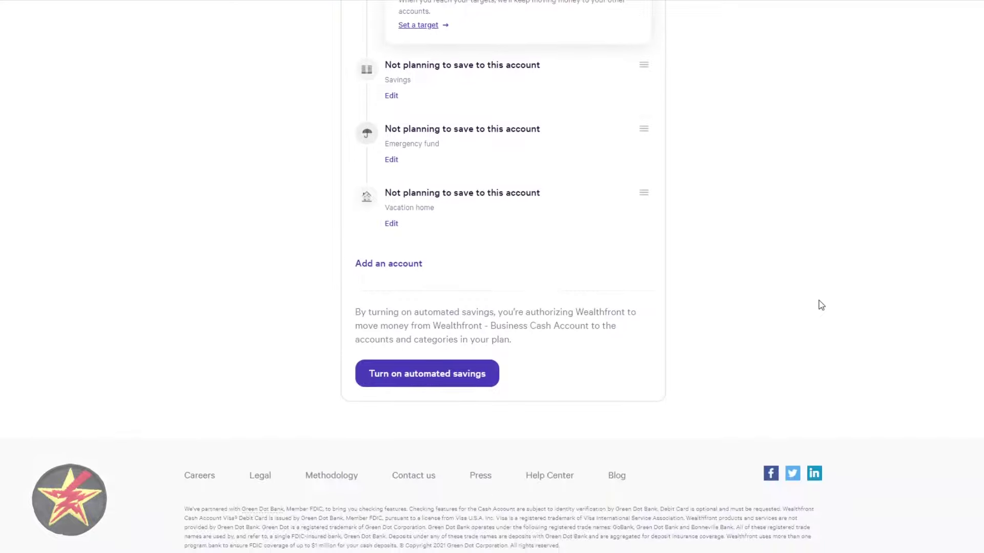
pyautogui.scroll(5, 803, 307)
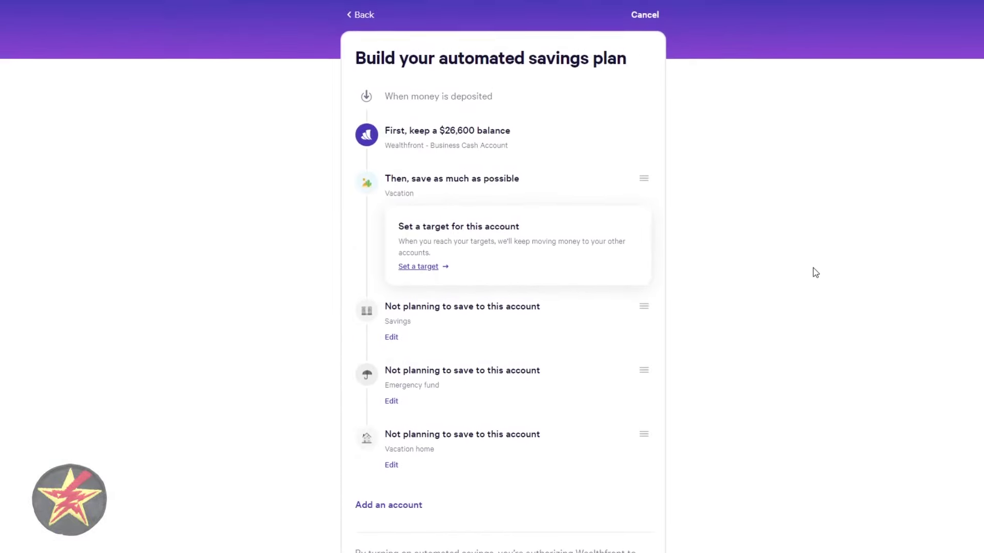
pyautogui.scroll(1, 815, 273)
pyautogui.scroll(-3, 786, 374)
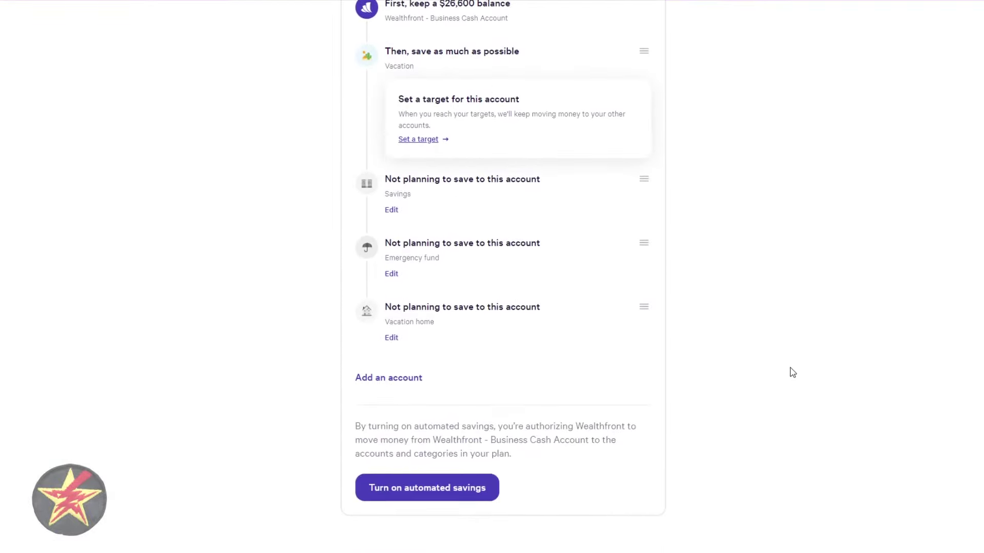
pyautogui.scroll(3, 770, 395)
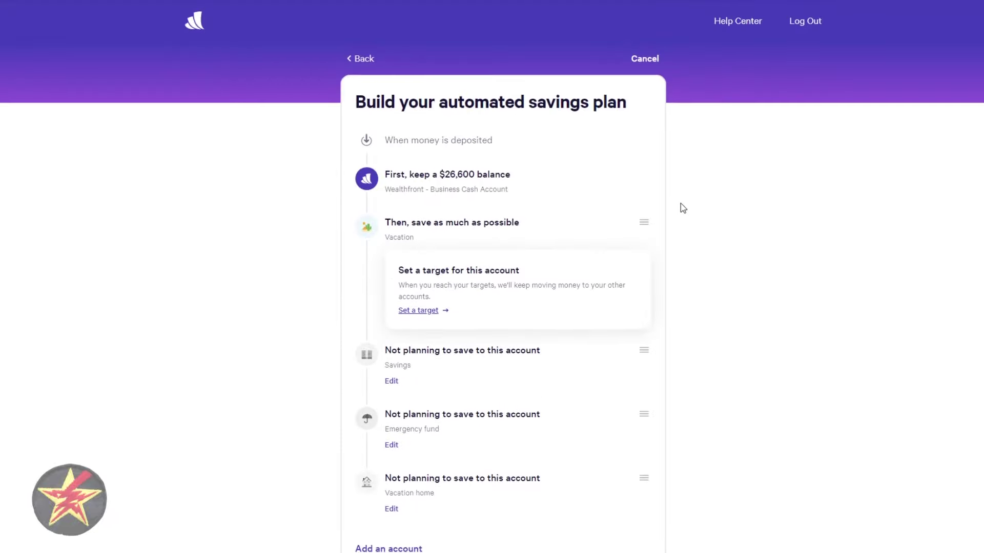
pyautogui.scroll(-3, 669, 195)
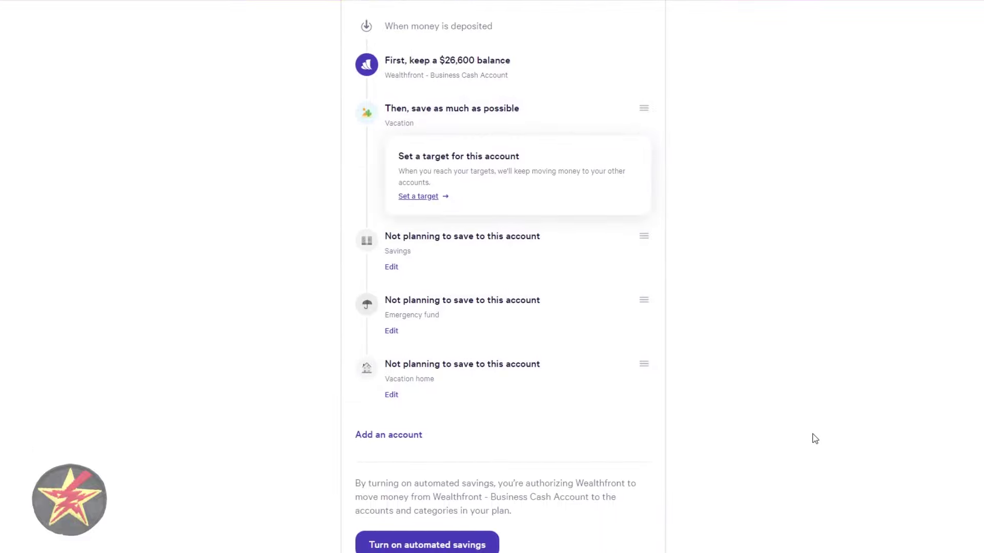
pyautogui.scroll(3, 733, 272)
pyautogui.click(647, 59)
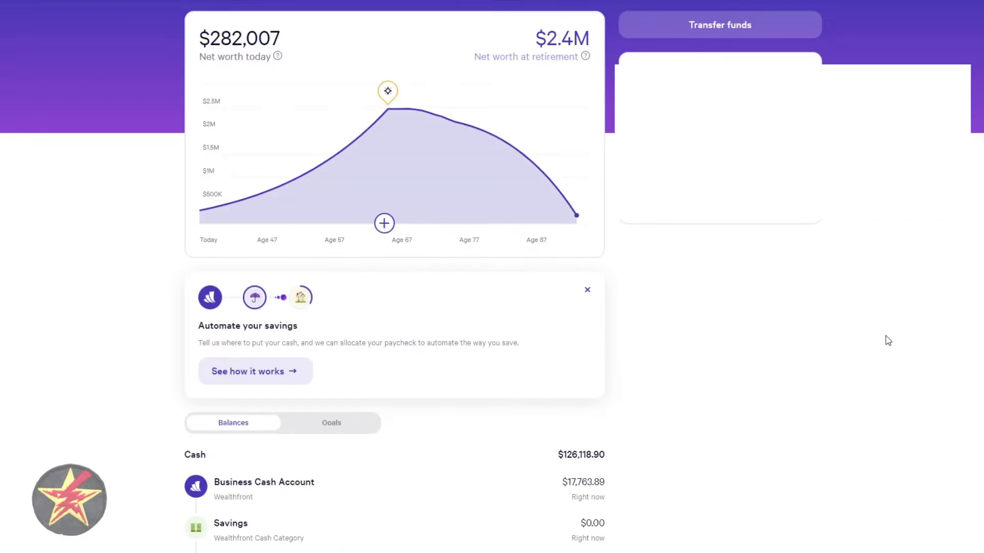
# Dismiss the Automate your savings card, restart the setup, then cancel it.
pyautogui.click(588, 290)
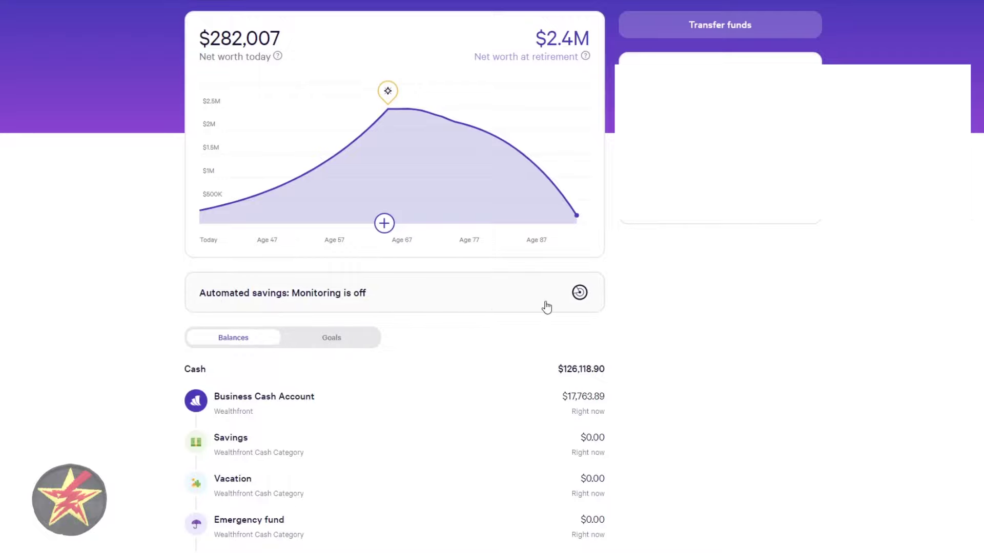
pyautogui.click(517, 304)
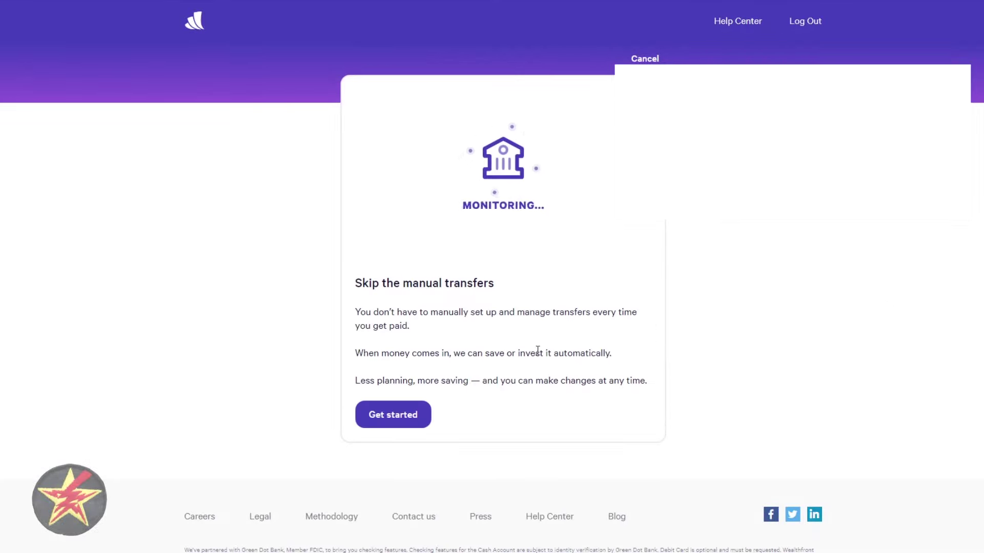
pyautogui.click(400, 417)
pyautogui.scroll(-5, 522, 276)
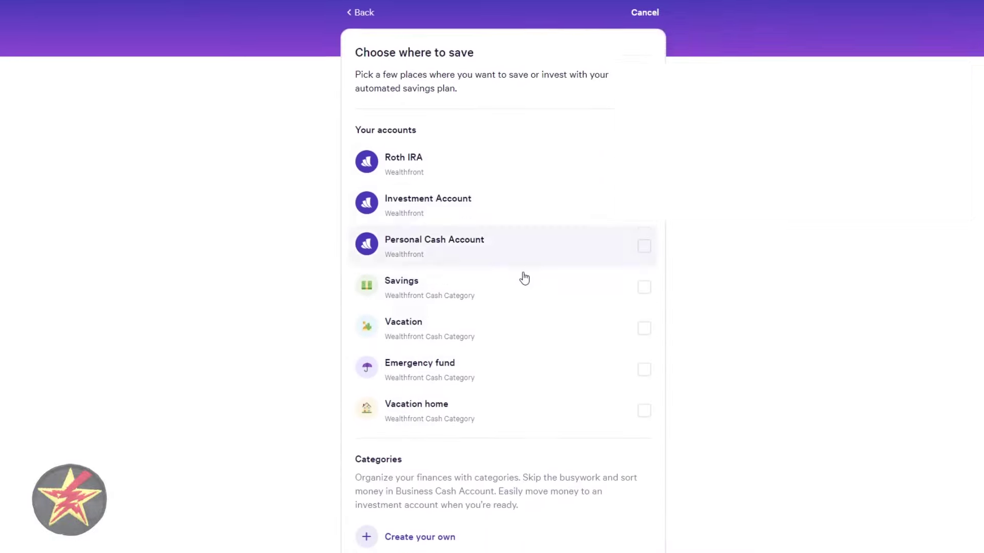
pyautogui.scroll(5, 582, 360)
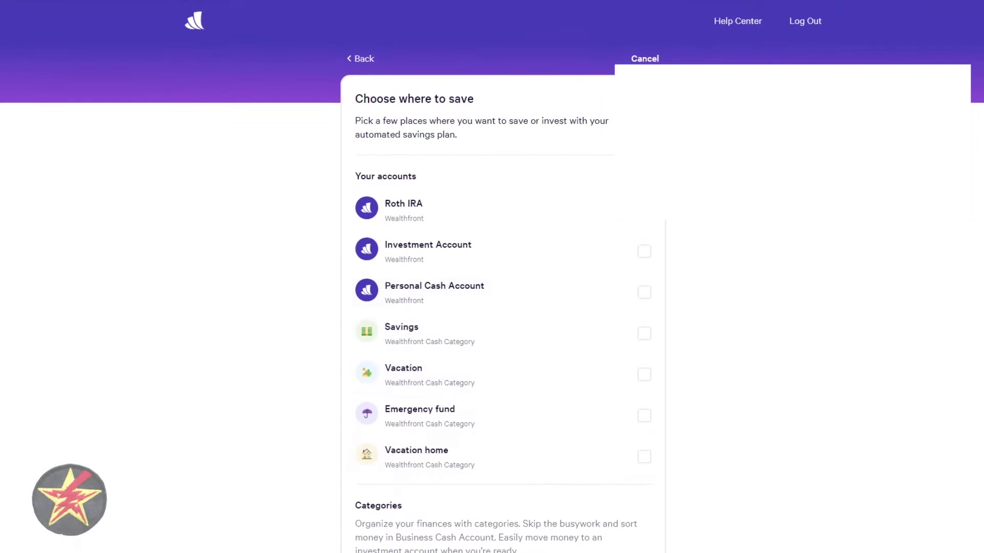
pyautogui.click(644, 58)
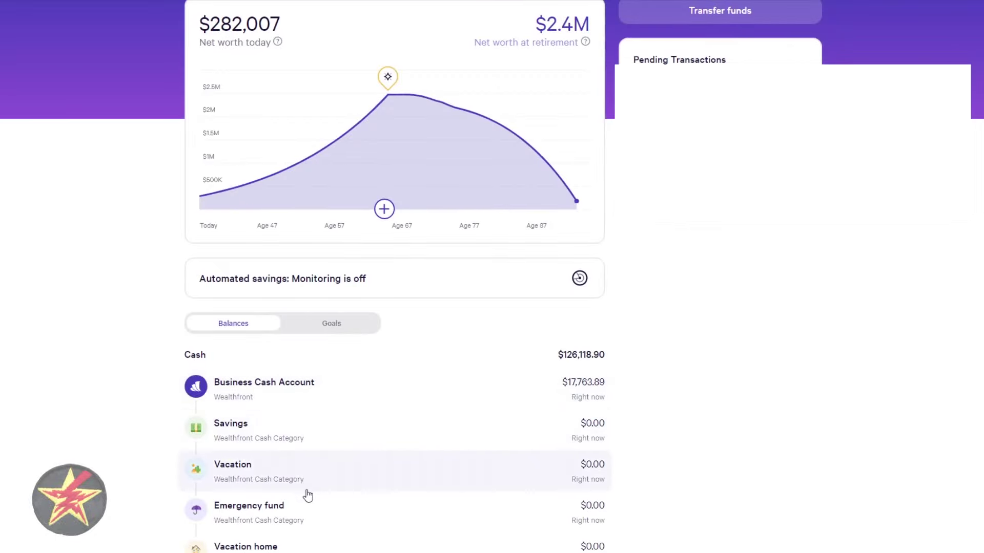
# Check the Goals tab, then return to the Balances list of cash categories.
pyautogui.scroll(-3, 369, 494)
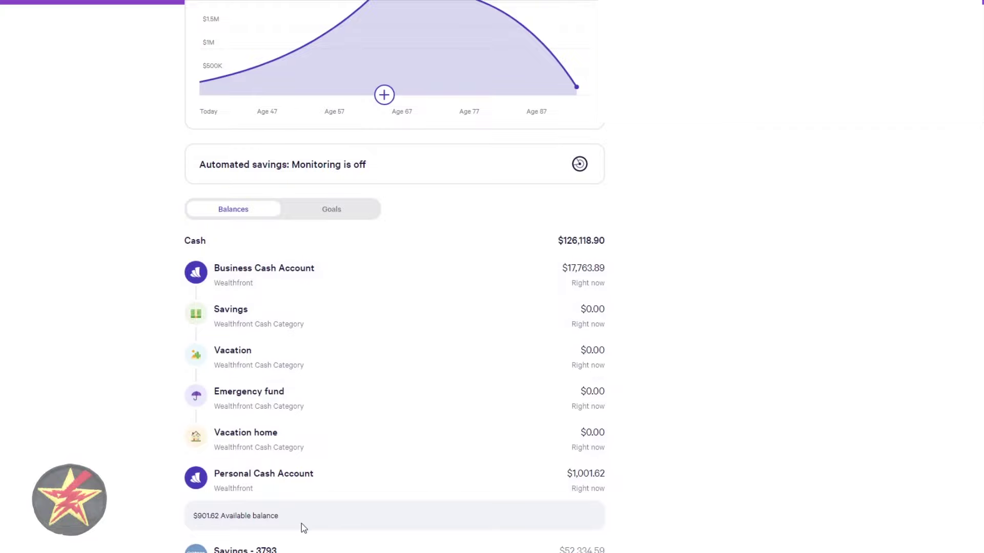
pyautogui.click(331, 210)
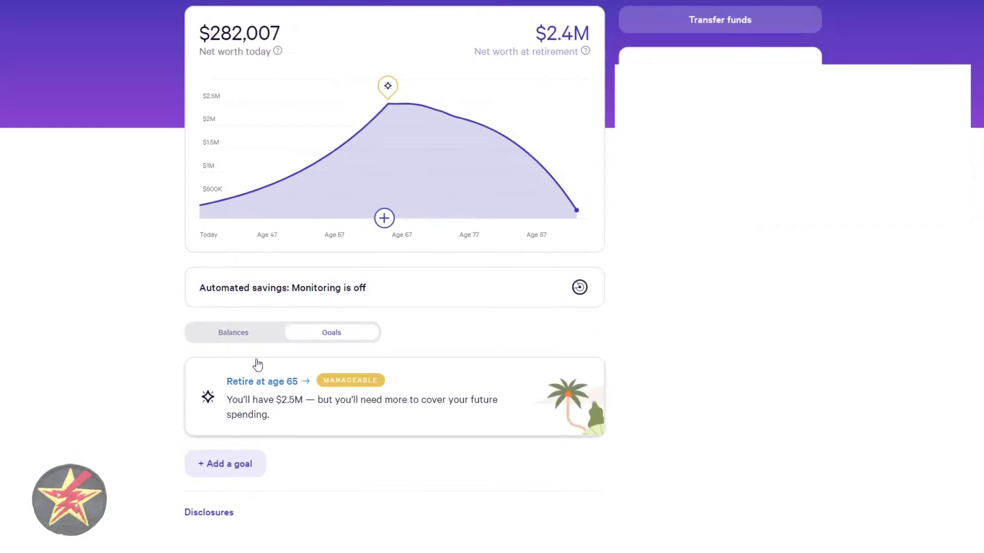
pyautogui.click(230, 338)
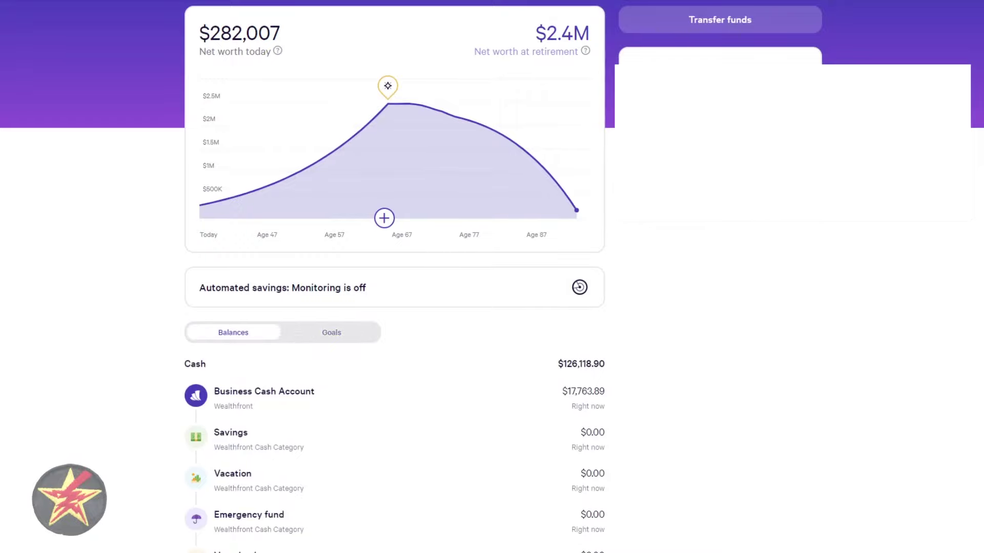
pyautogui.scroll(-1, 492, 276)
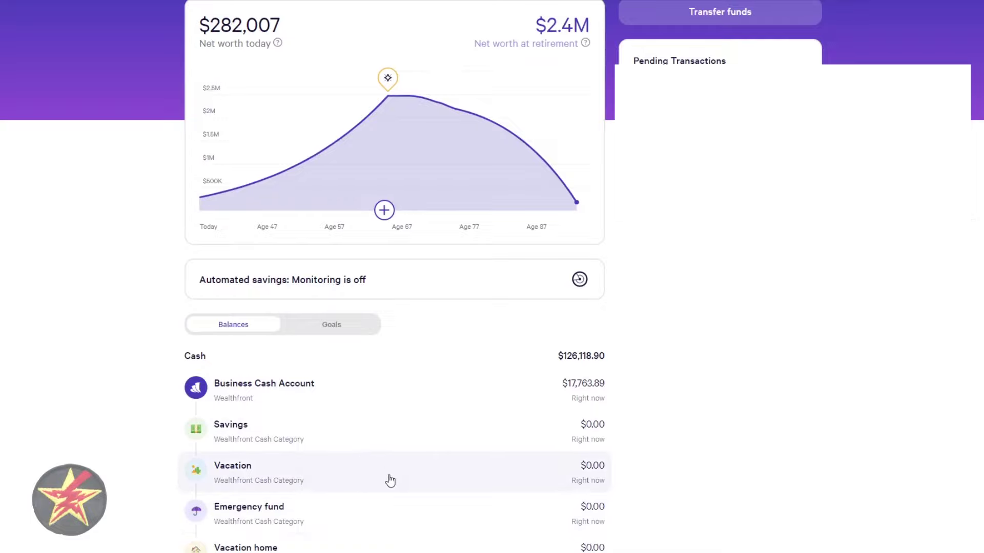
# Open the Business Cash Account, list its four categories and open Vacation.
pyautogui.click(320, 393)
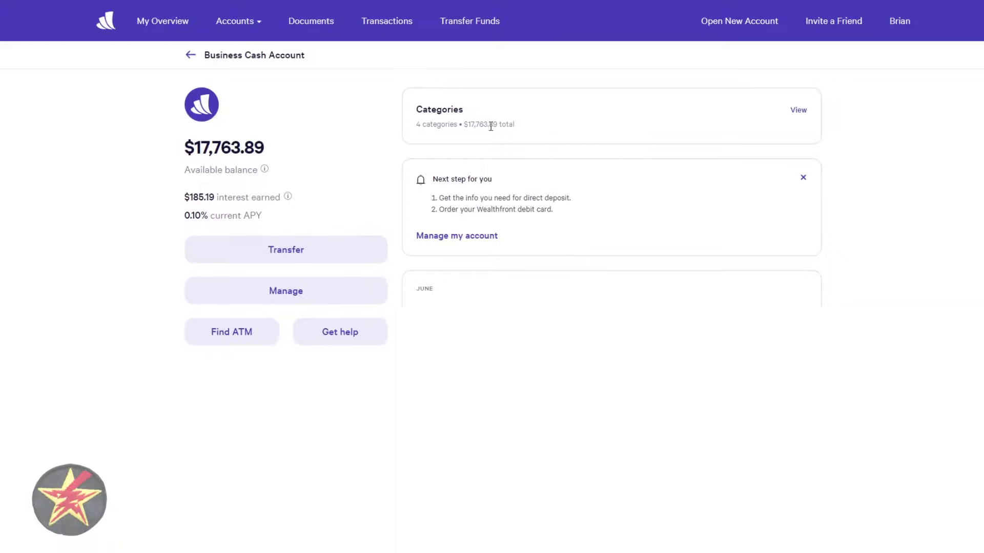
pyautogui.moveTo(531, 127); pyautogui.dragTo(410, 132)
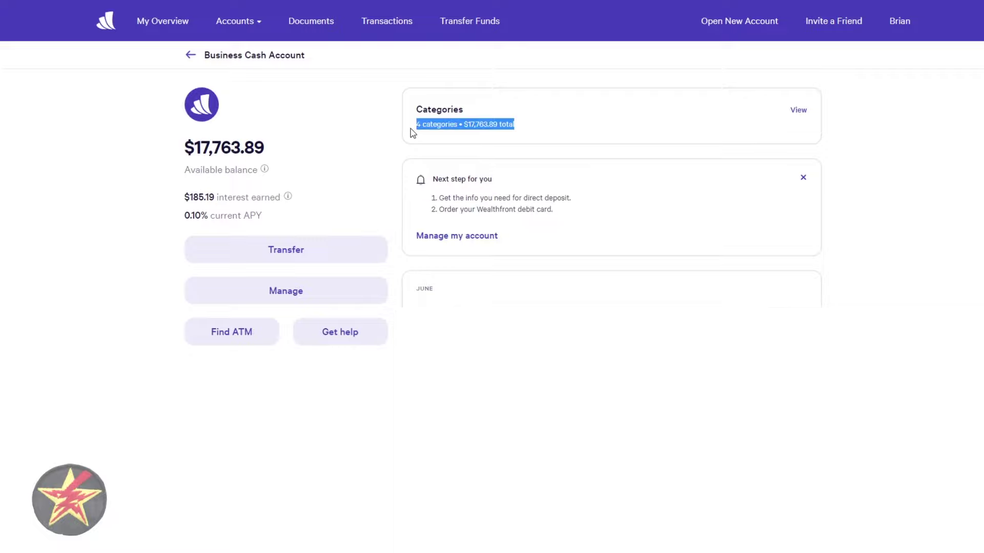
pyautogui.click(805, 117)
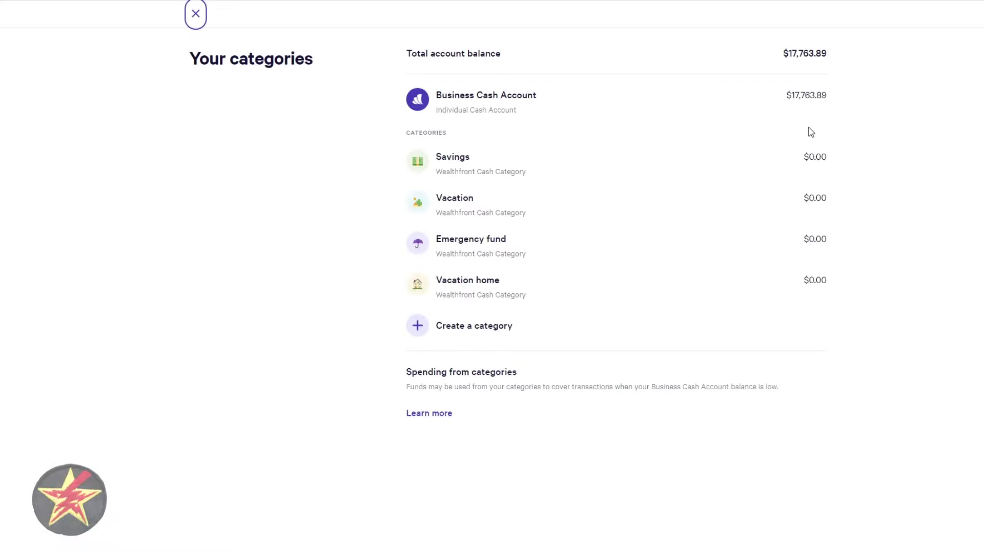
pyautogui.press('Escape')
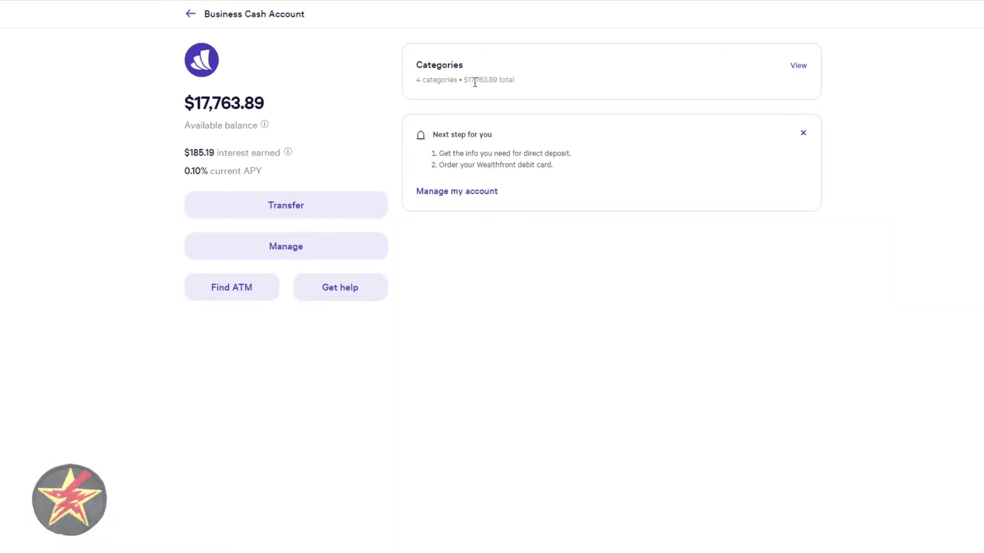
pyautogui.moveTo(518, 88); pyautogui.dragTo(453, 91)
pyautogui.click(797, 77)
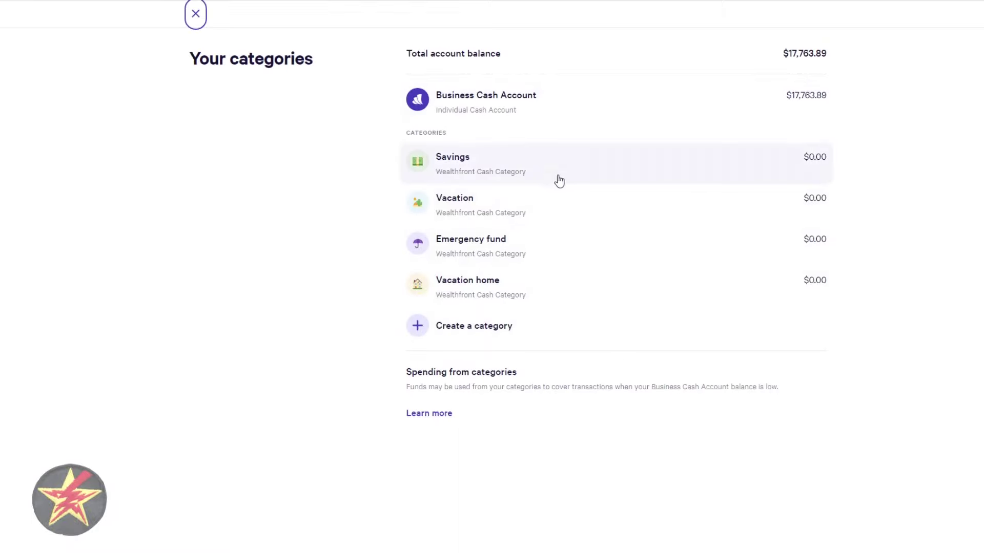
pyautogui.click(534, 208)
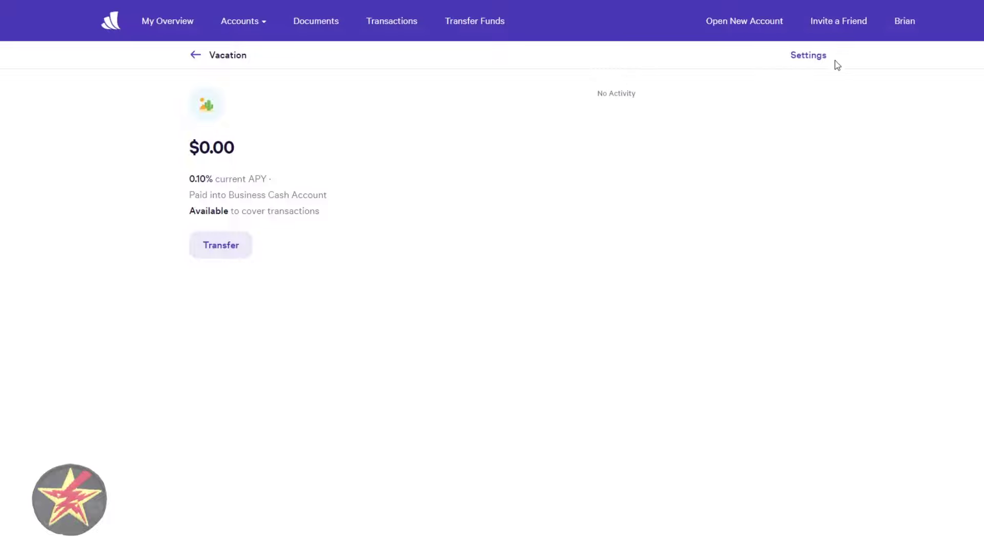
# Delete the Vacation category from its settings and confirm the deletion.
pyautogui.click(814, 58)
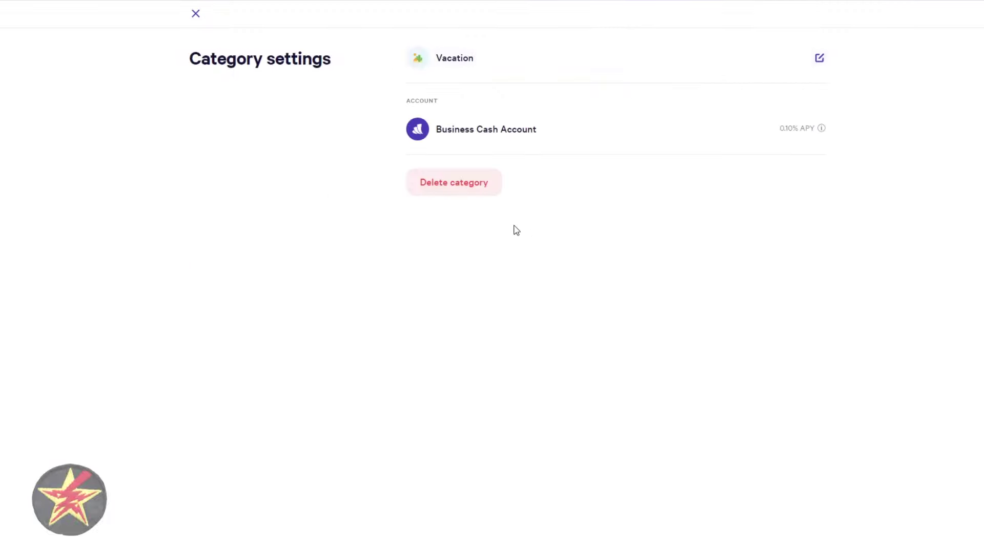
pyautogui.click(447, 183)
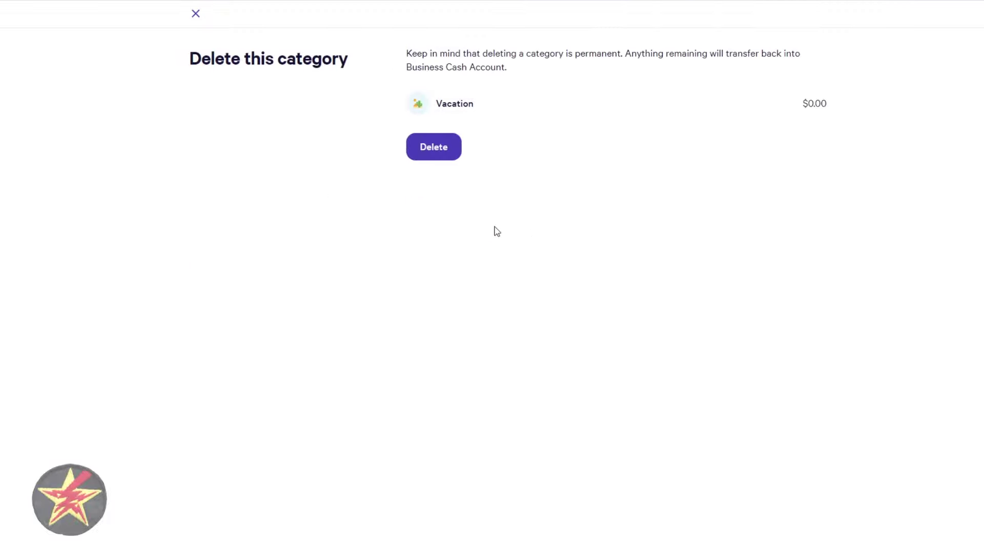
pyautogui.click(433, 149)
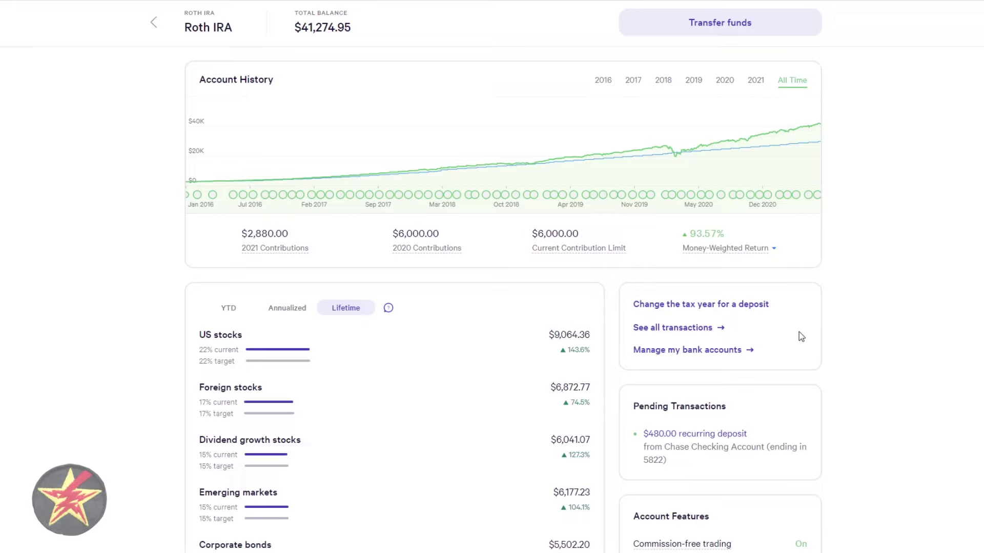
# Switch the Roth IRA return from Money-Weighted 93.57% to Time-Weighted 87.30%.
pyautogui.moveTo(472, 155)
pyautogui.click(777, 247)
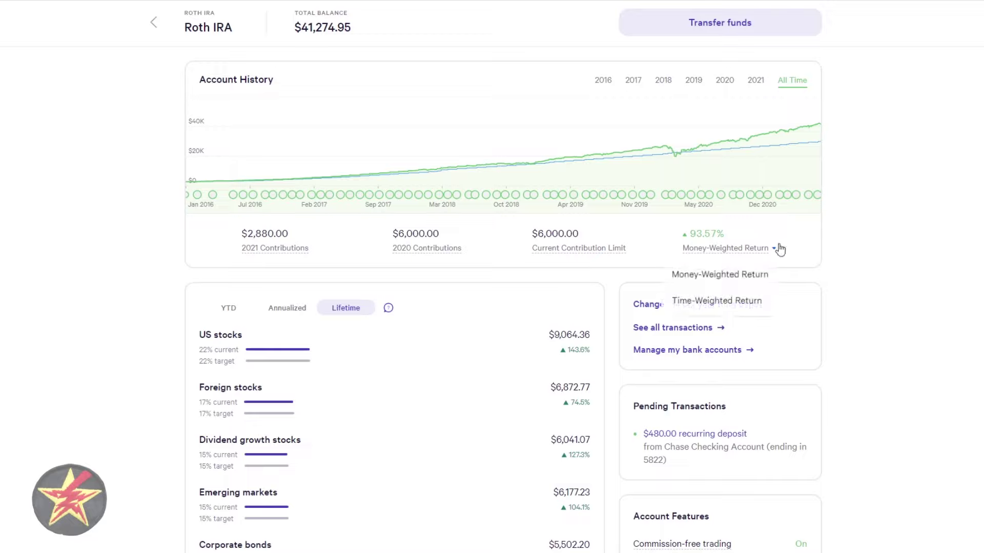
pyautogui.click(743, 303)
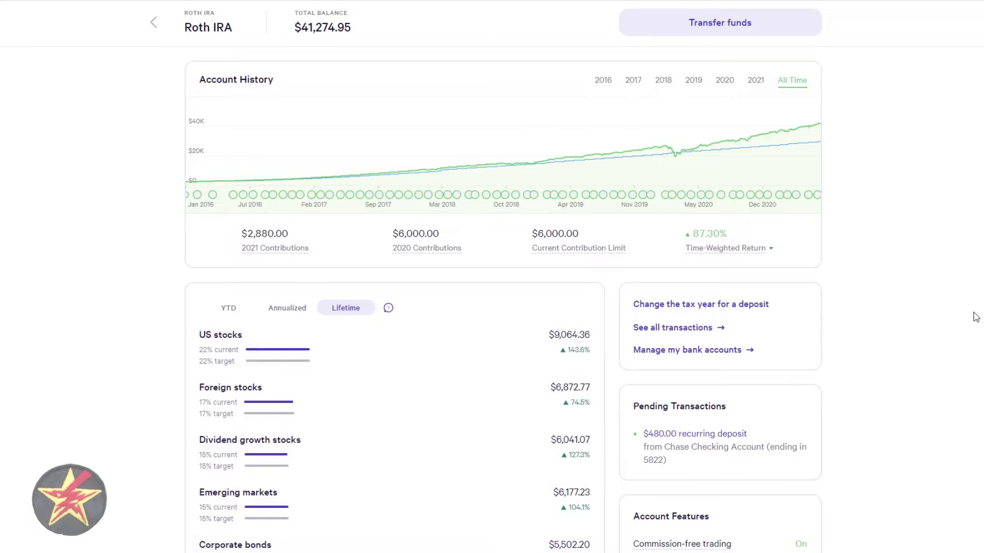
pyautogui.scroll(-5, 492, 277)
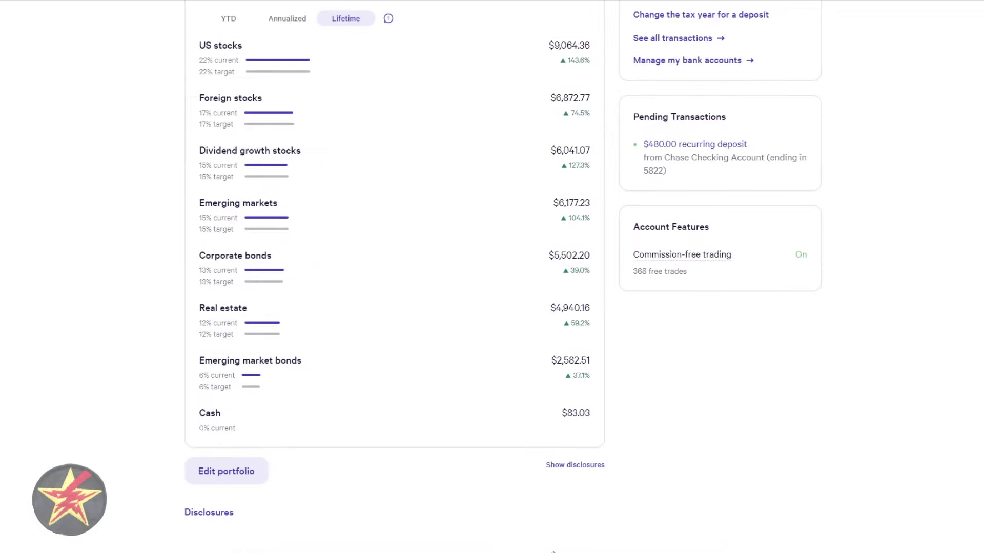
# Open the Roth IRA portfolio editor and view the risk-level recommendation.
pyautogui.click(239, 481)
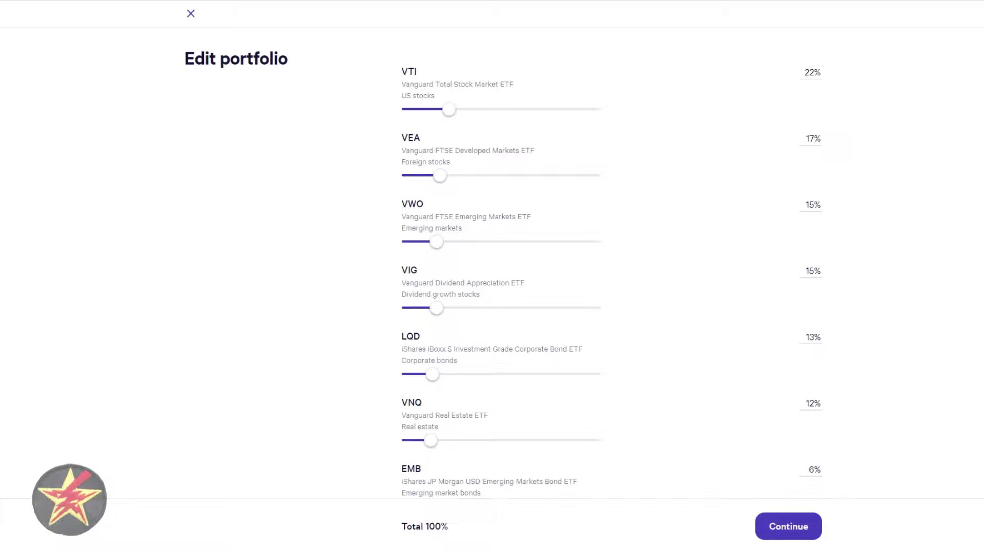
pyautogui.scroll(-1, 502, 256)
pyautogui.scroll(-2, 503, 256)
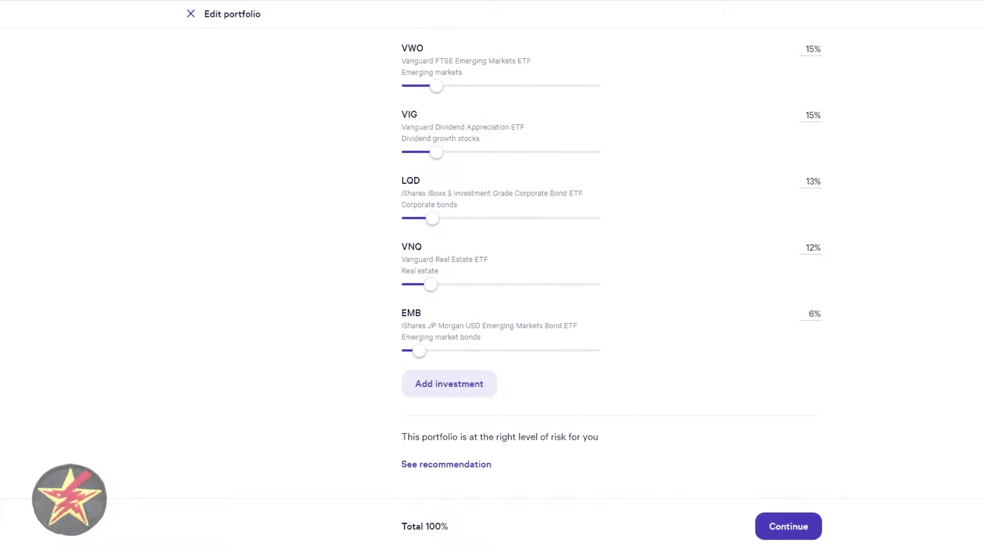
pyautogui.click(475, 466)
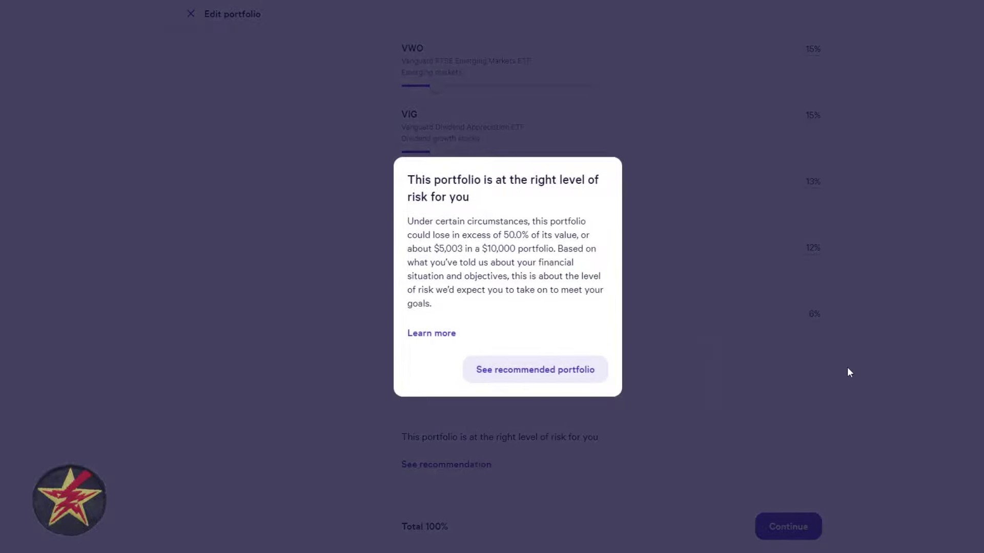
pyautogui.click(902, 362)
# Look over the Roth IRA fund allocation list without changing it.
pyautogui.scroll(1, 943, 415)
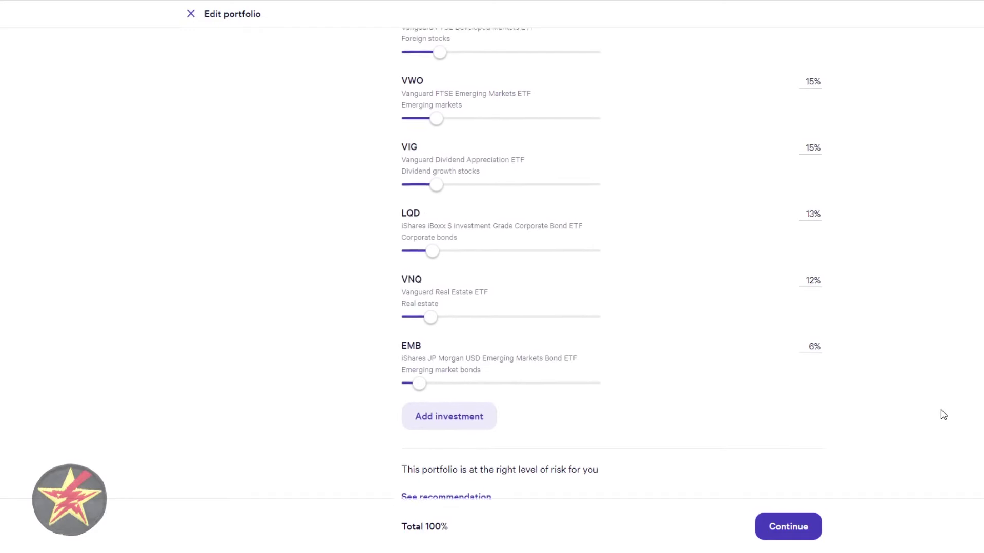
pyautogui.scroll(3, 944, 415)
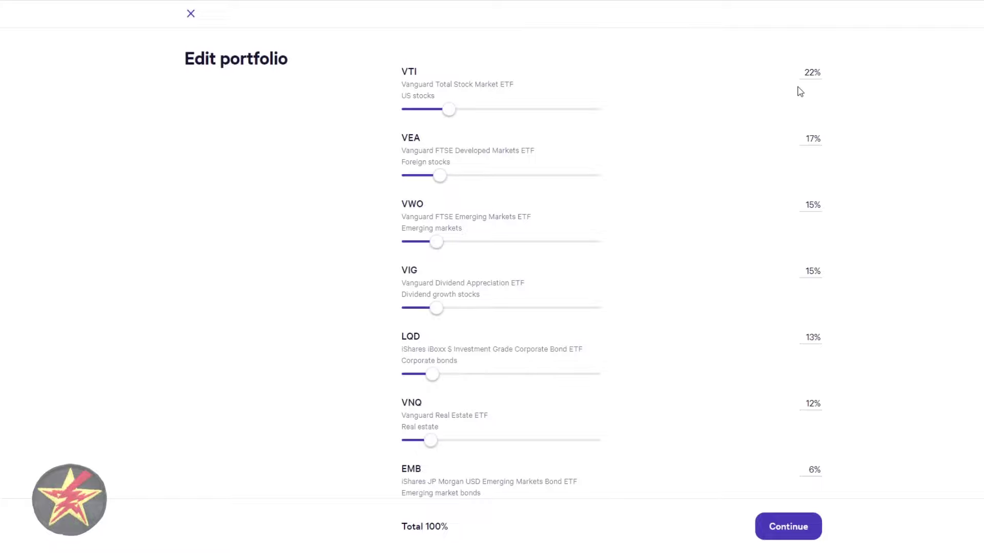
pyautogui.scroll(-3, 971, 470)
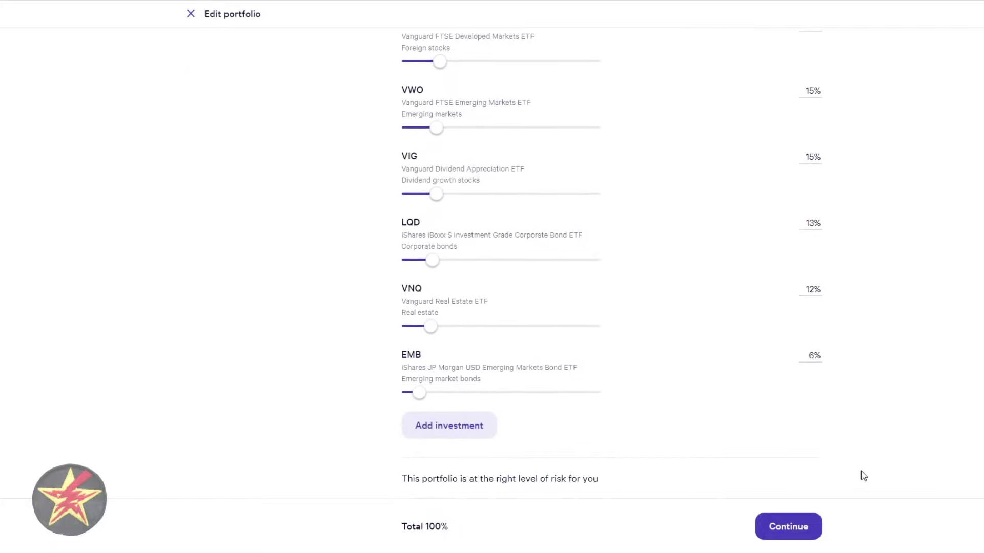
pyautogui.scroll(-1, 864, 481)
pyautogui.scroll(3, 866, 482)
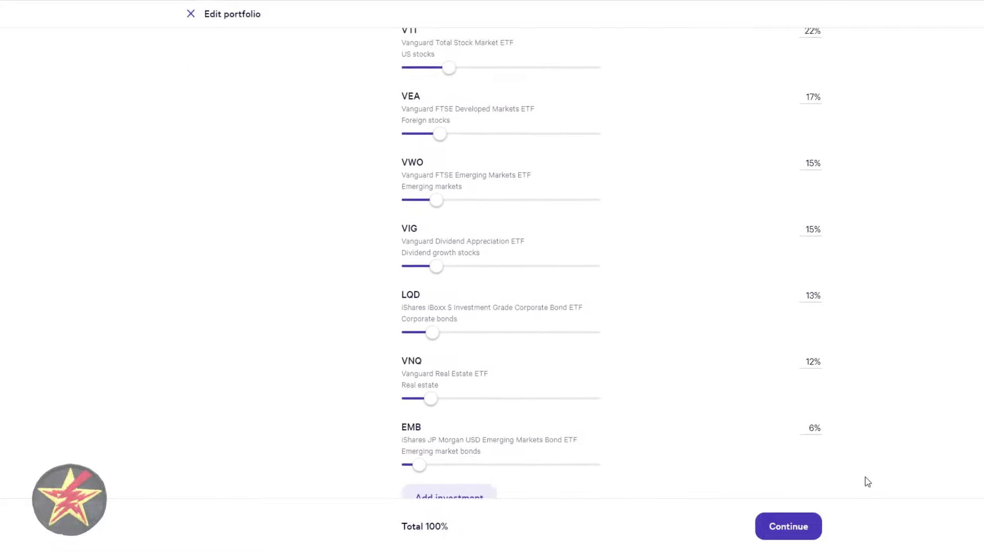
pyautogui.scroll(1, 867, 481)
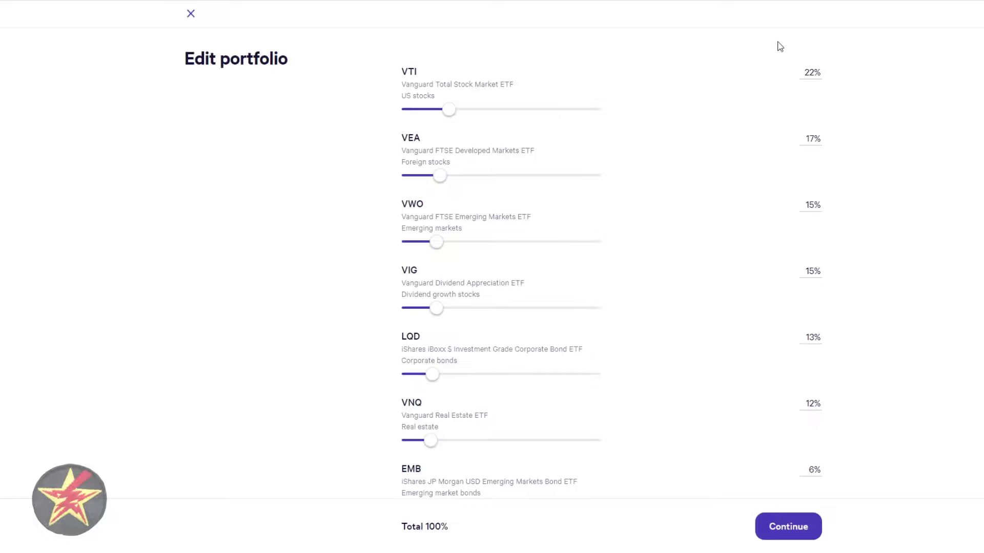
pyautogui.scroll(-2, 945, 286)
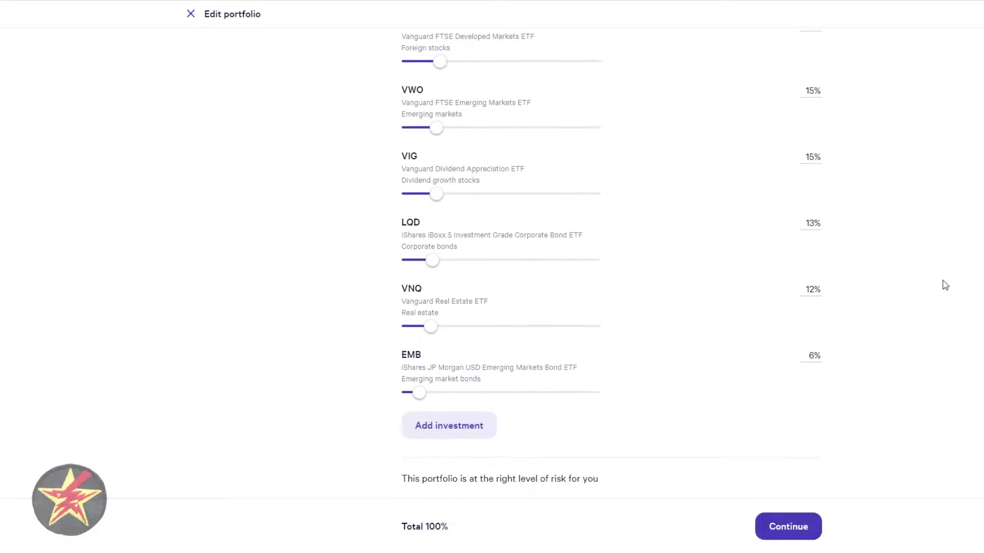
pyautogui.scroll(-1, 939, 287)
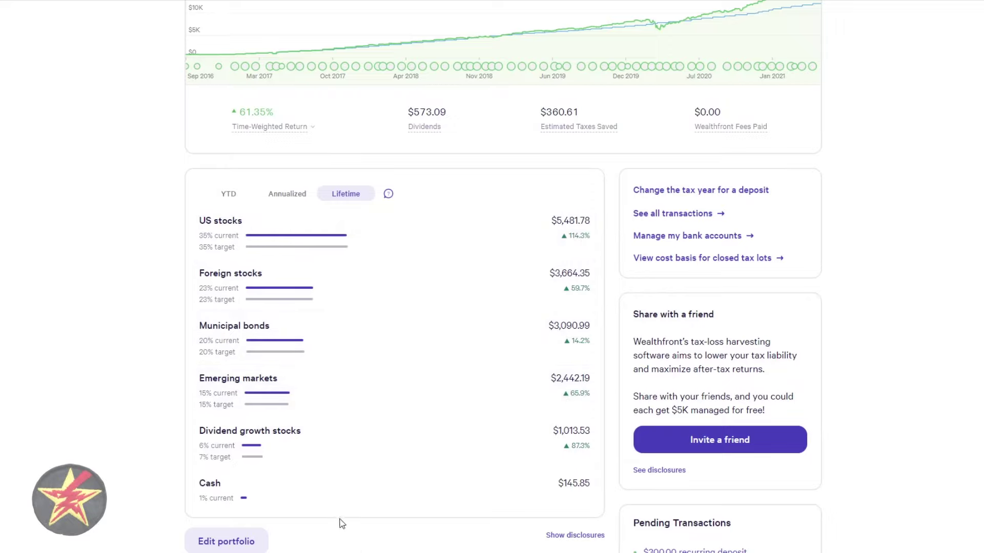
pyautogui.click(248, 542)
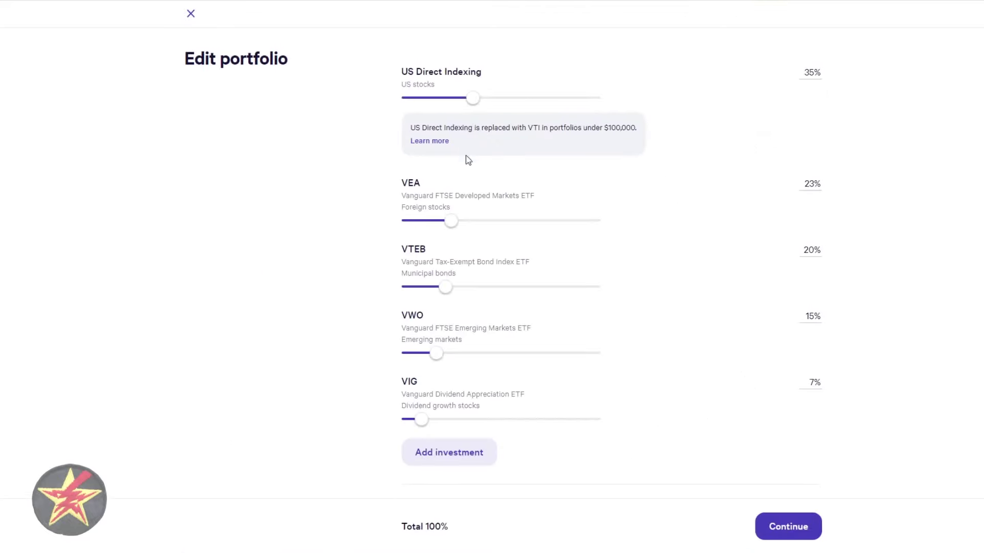
pyautogui.click(469, 457)
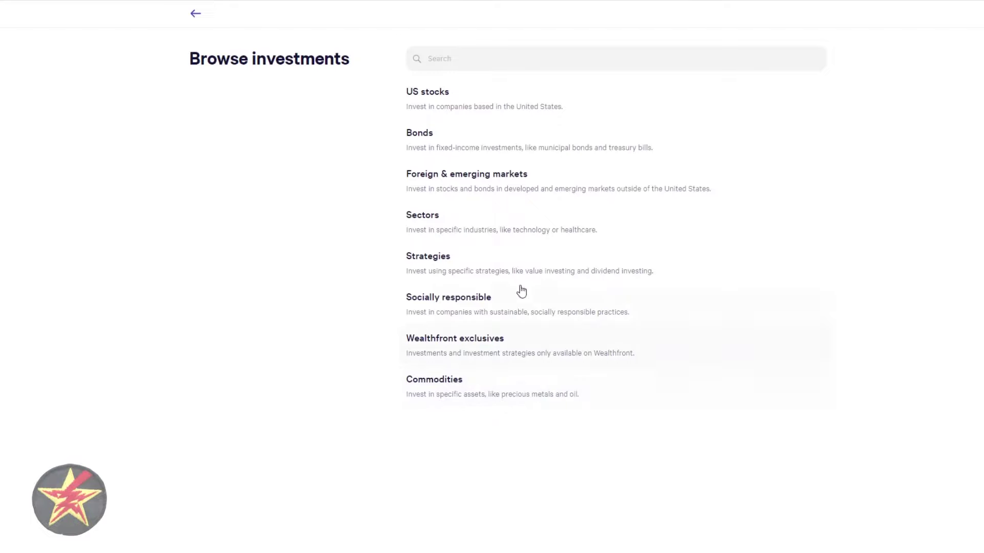
pyautogui.click(489, 222)
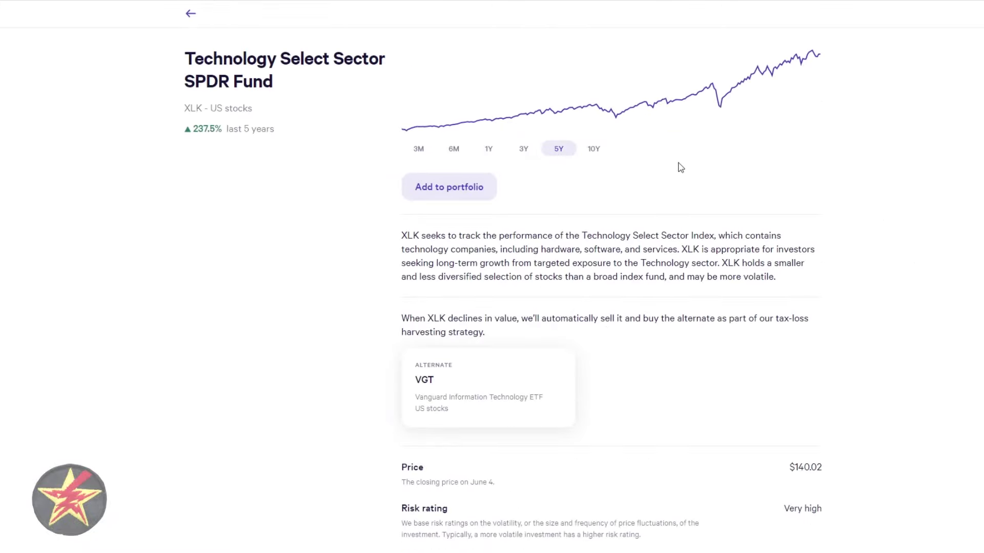
pyautogui.scroll(-3, 942, 246)
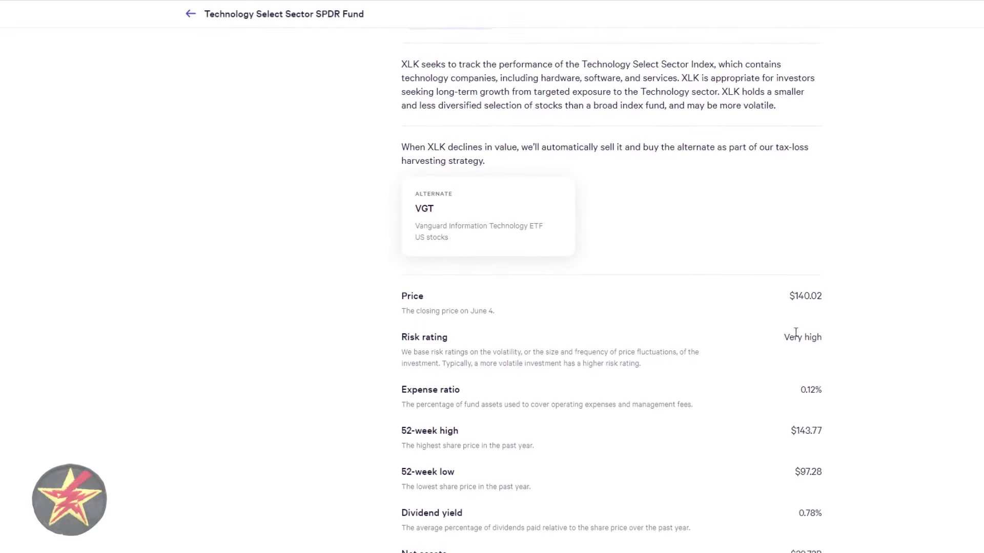
pyautogui.moveTo(852, 333); pyautogui.dragTo(773, 349)
pyautogui.click(880, 325)
pyautogui.scroll(3, 880, 323)
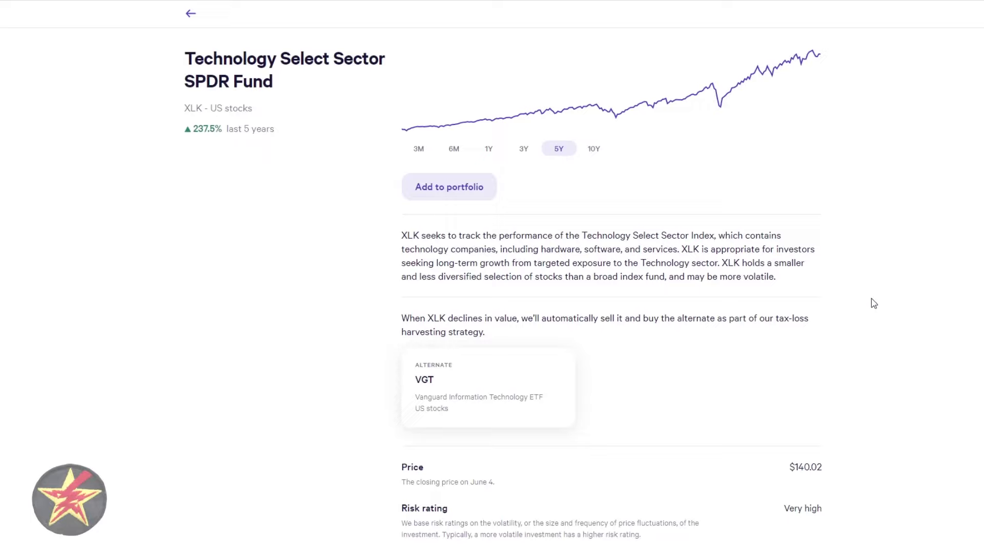
pyautogui.click(470, 197)
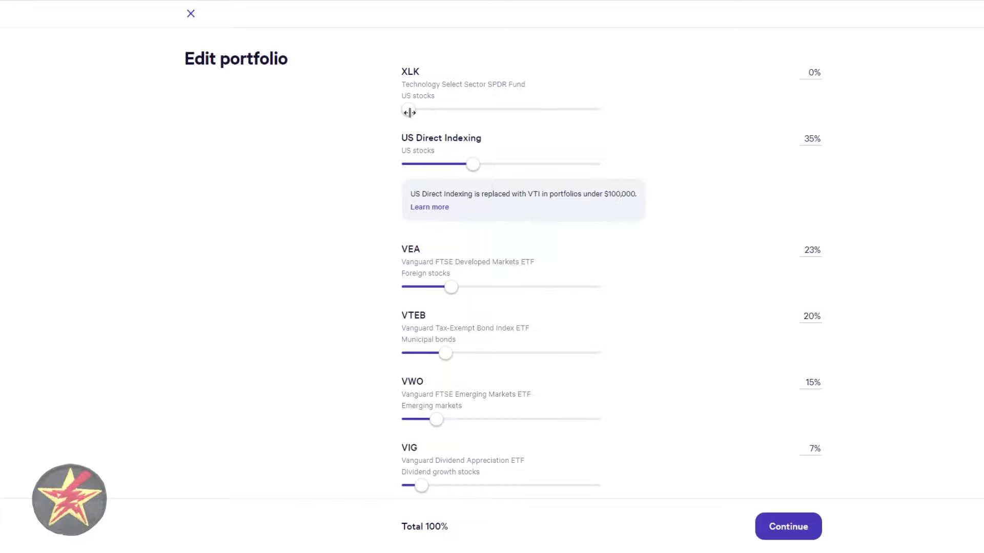
# Give XLK a small allocation of about 4% and set US Direct Indexing to 34%.
pyautogui.moveTo(409, 109); pyautogui.dragTo(415, 110)
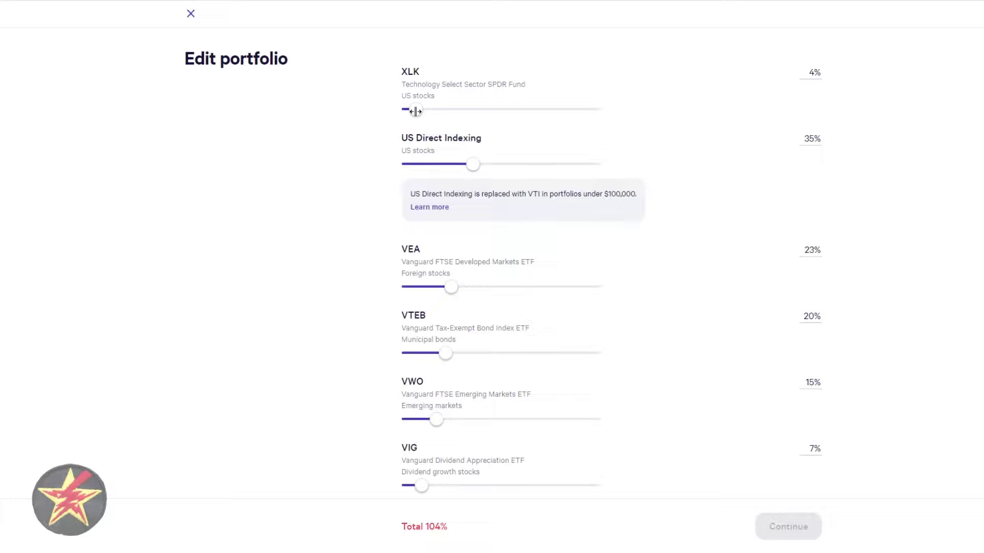
pyautogui.click(812, 141)
pyautogui.press('BackSpace')
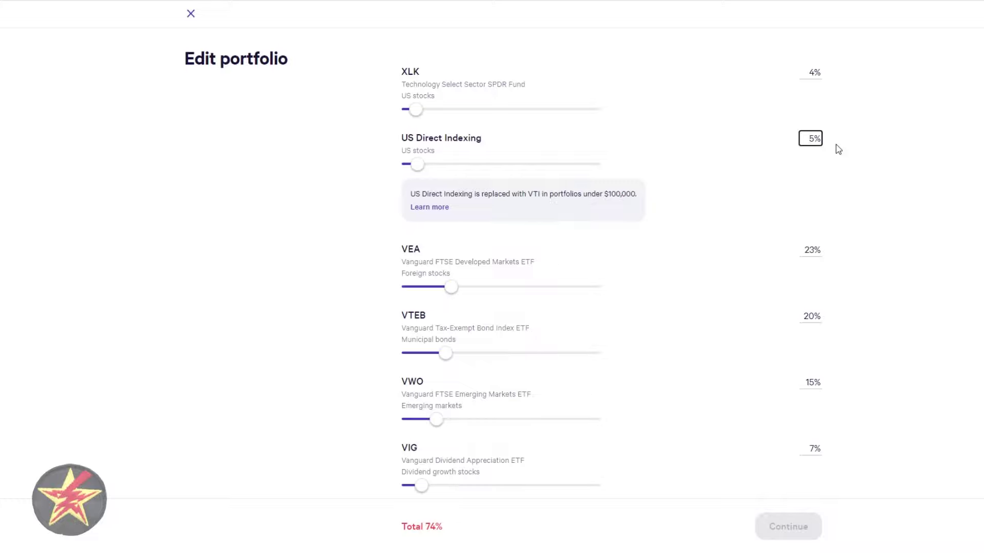
pyautogui.press('BackSpace')
pyautogui.write('34')
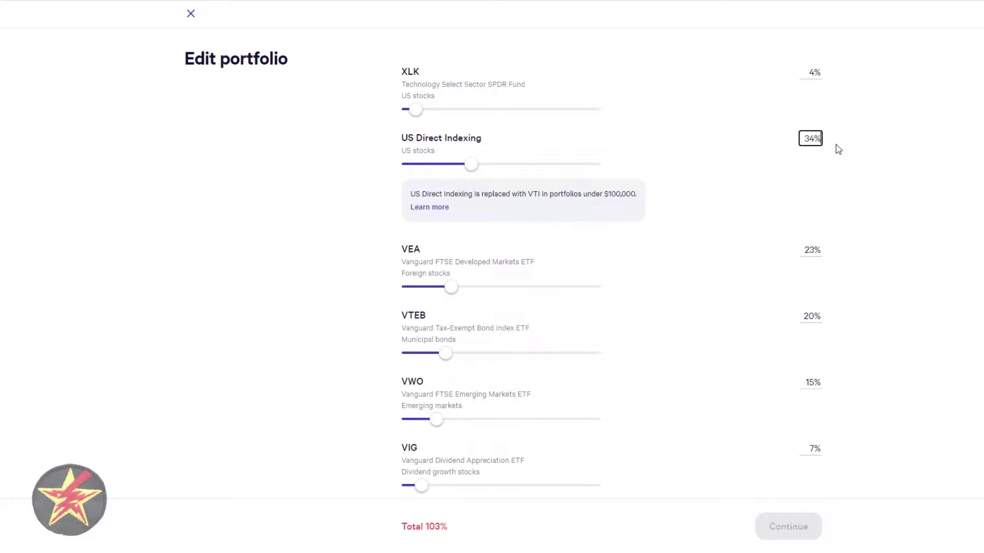
pyautogui.click(810, 382)
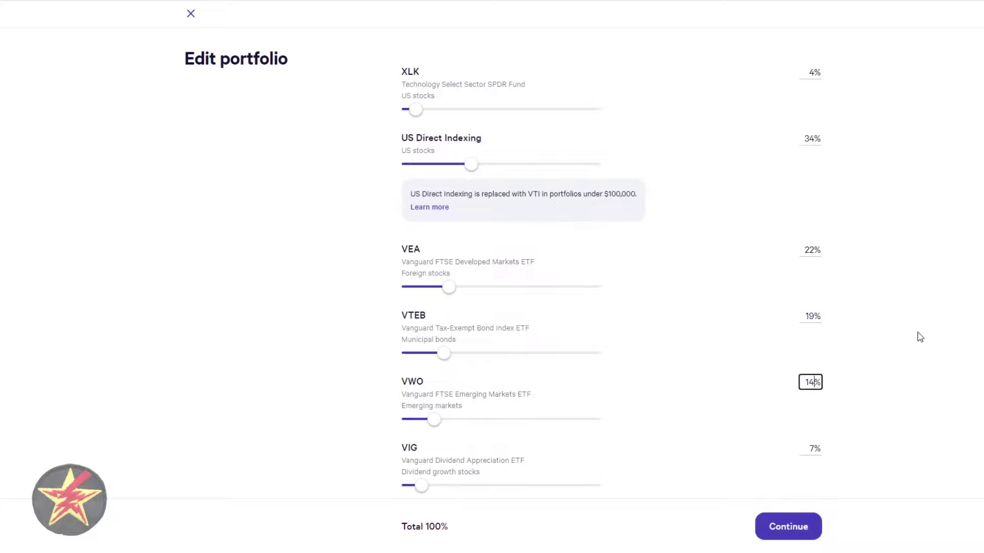
pyautogui.scroll(-1, 897, 333)
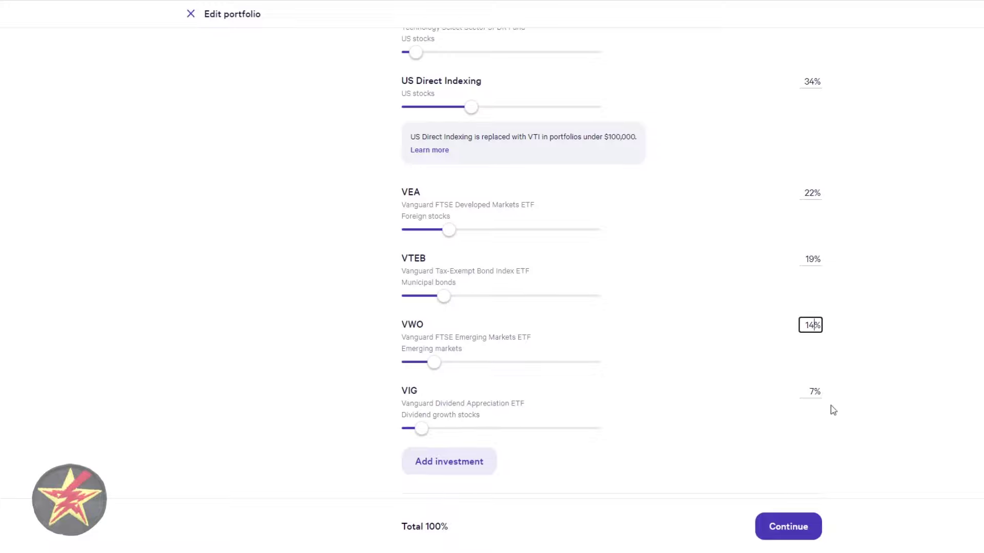
pyautogui.scroll(2, 920, 433)
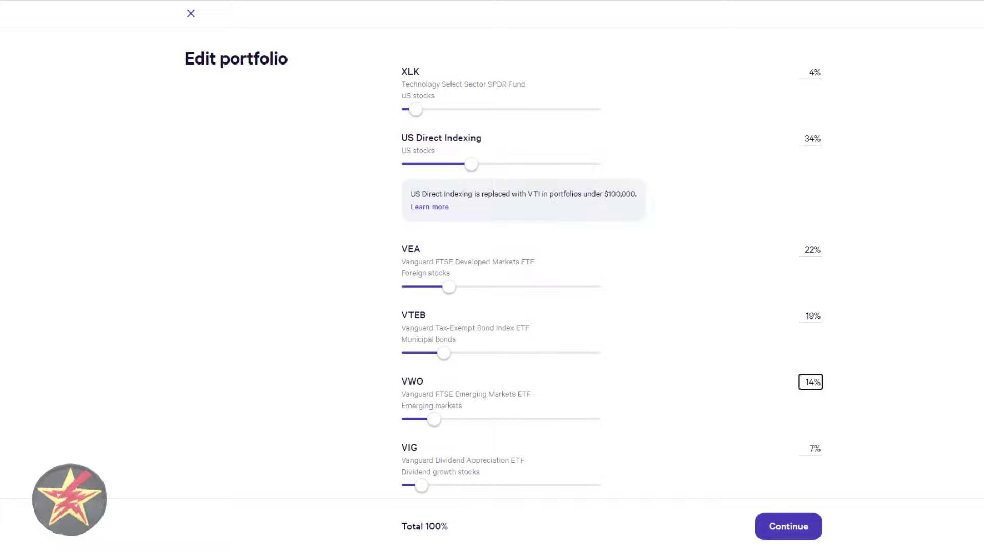
# Submit the new allocation with Update portfolio, then reopen the editor and submit the update again.
pyautogui.click(798, 531)
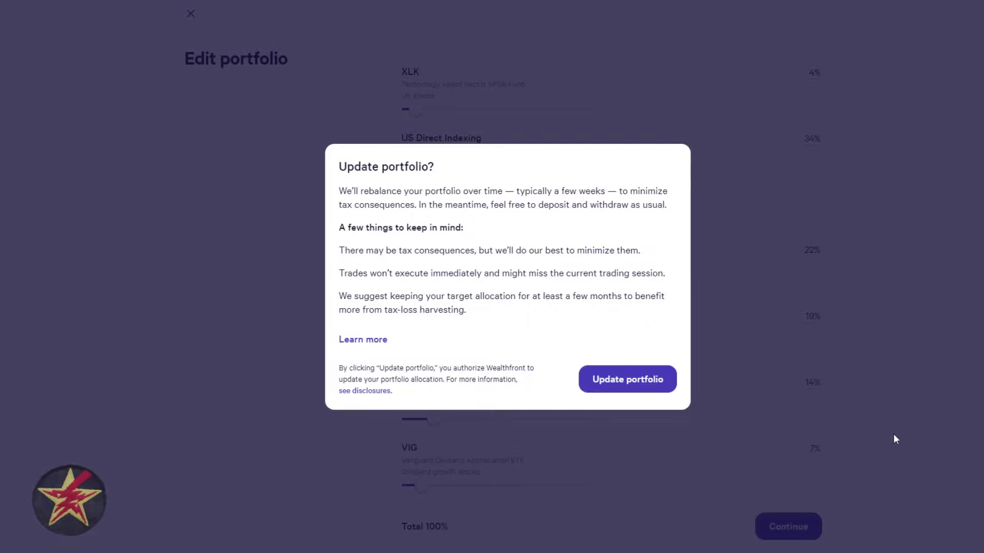
pyautogui.click(618, 382)
pyautogui.scroll(-3, 449, 233)
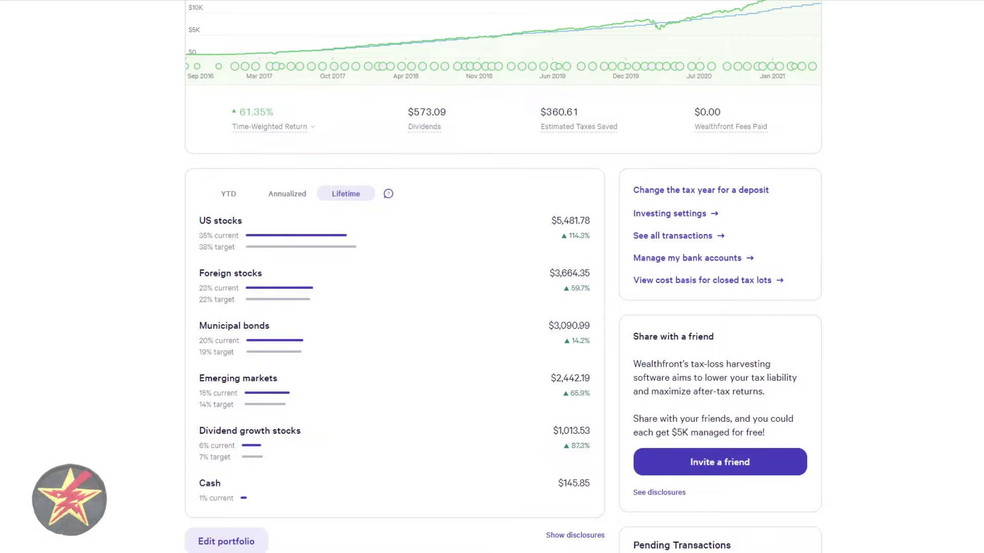
pyautogui.click(223, 537)
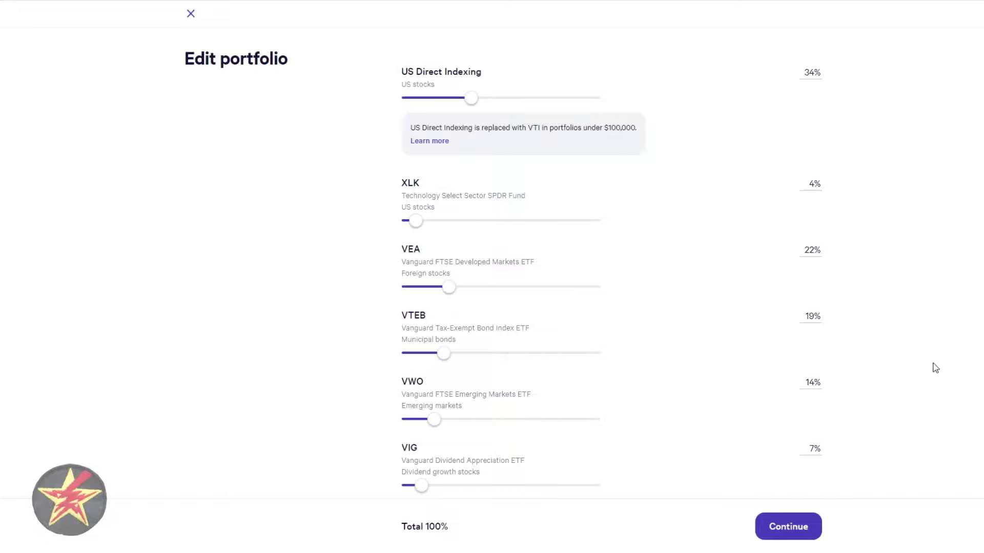
pyautogui.click(794, 527)
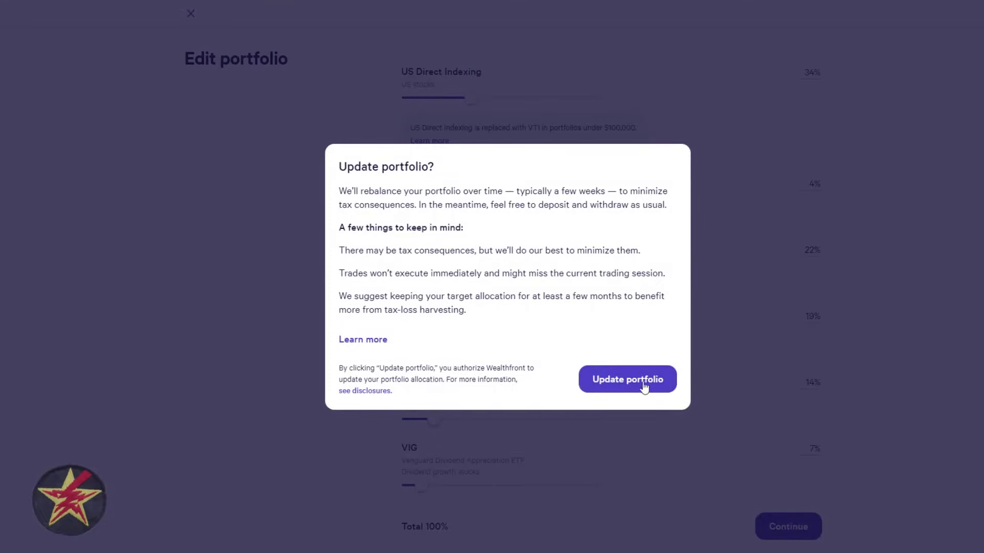
pyautogui.click(976, 161)
pyautogui.scroll(-3, 972, 191)
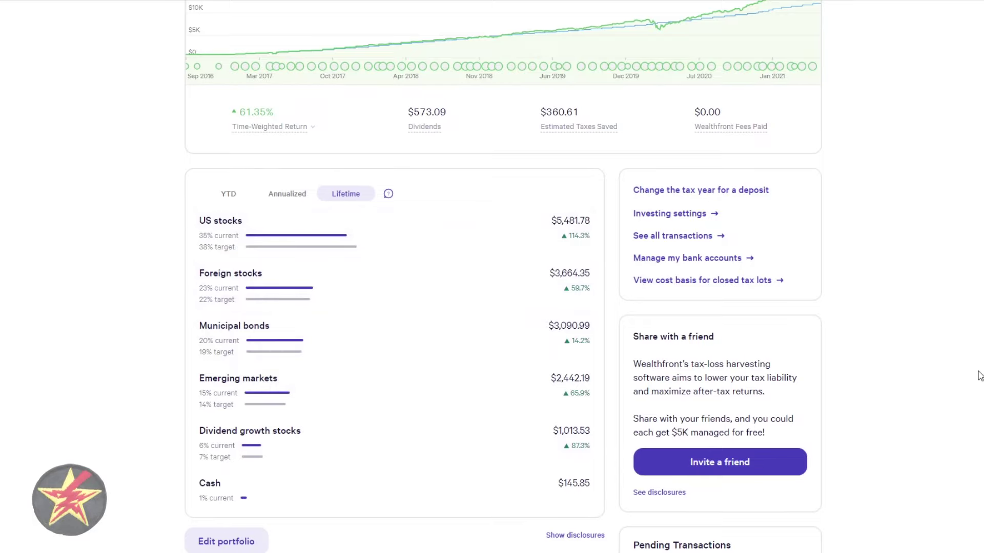
# Open the risk recommendation for the 8.5/10 tolerance and choose Change risk.
pyautogui.scroll(2, 980, 375)
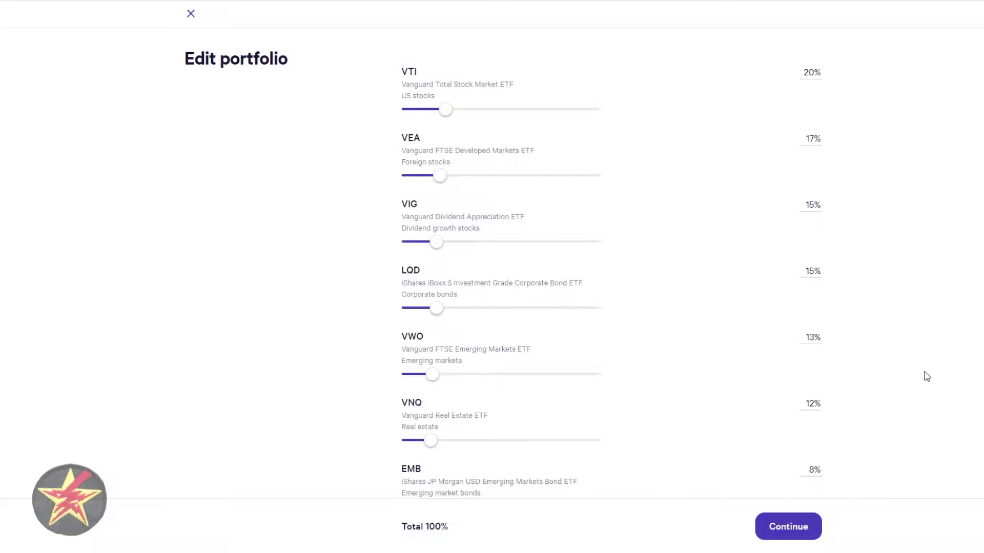
pyautogui.scroll(-3, 914, 379)
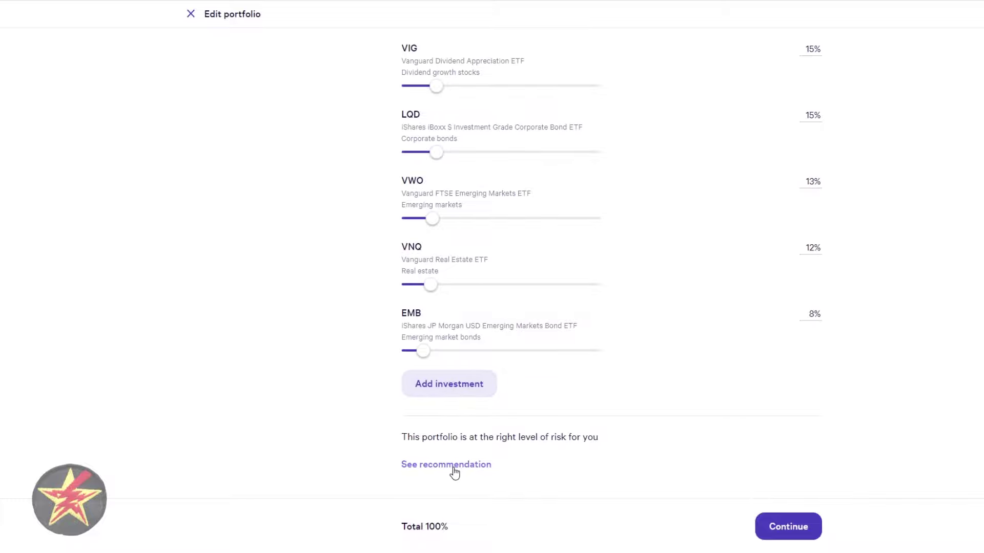
pyautogui.click(436, 467)
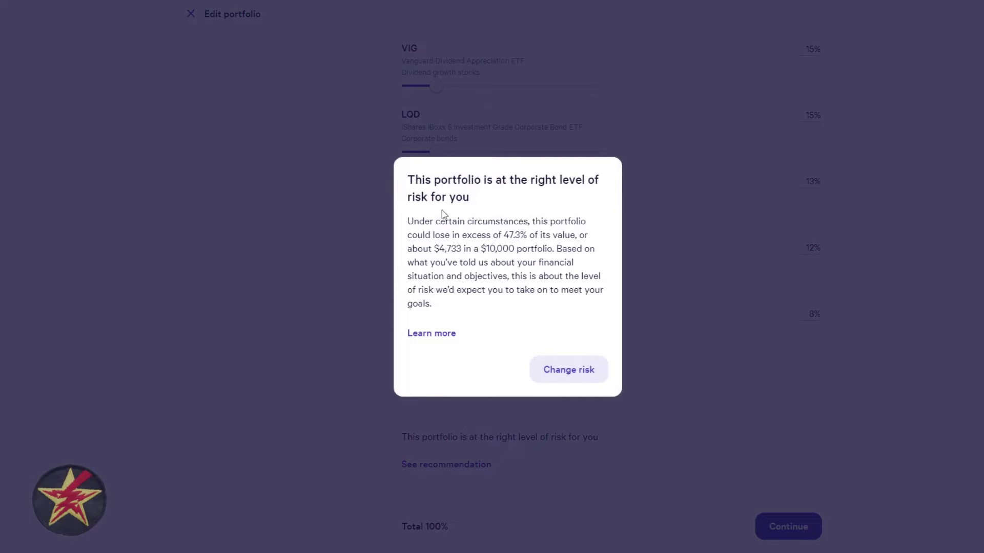
pyautogui.click(558, 379)
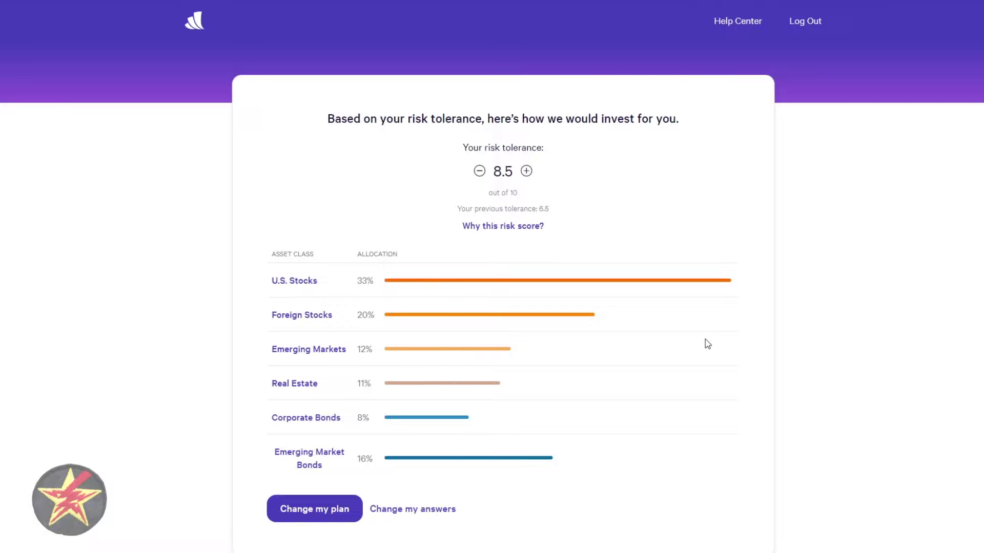
# Preview allocations at risk tolerance 7.0 and 6.5, then set it back to 7.0.
pyautogui.click(480, 172)
pyautogui.click(480, 172)
pyautogui.click(480, 171)
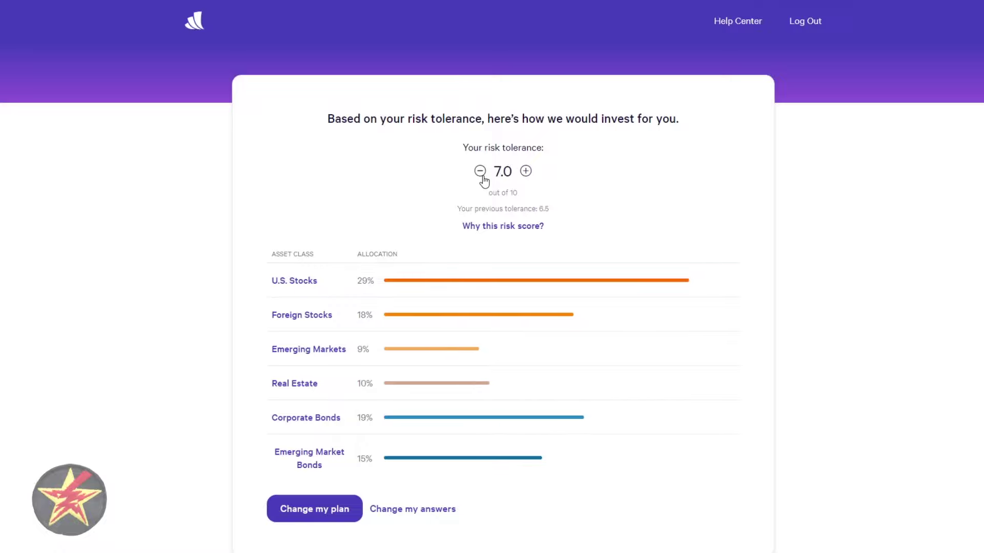
pyautogui.click(483, 175)
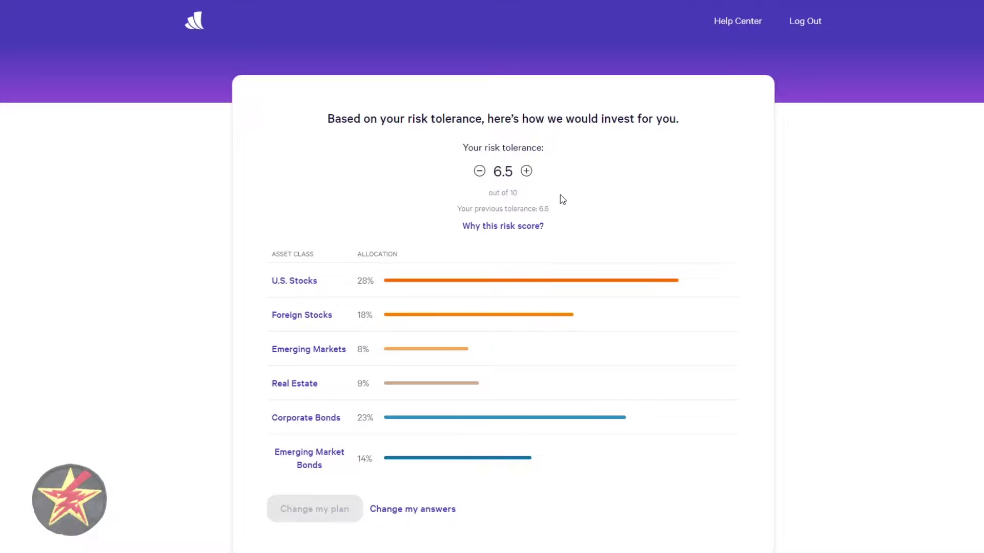
pyautogui.click(525, 171)
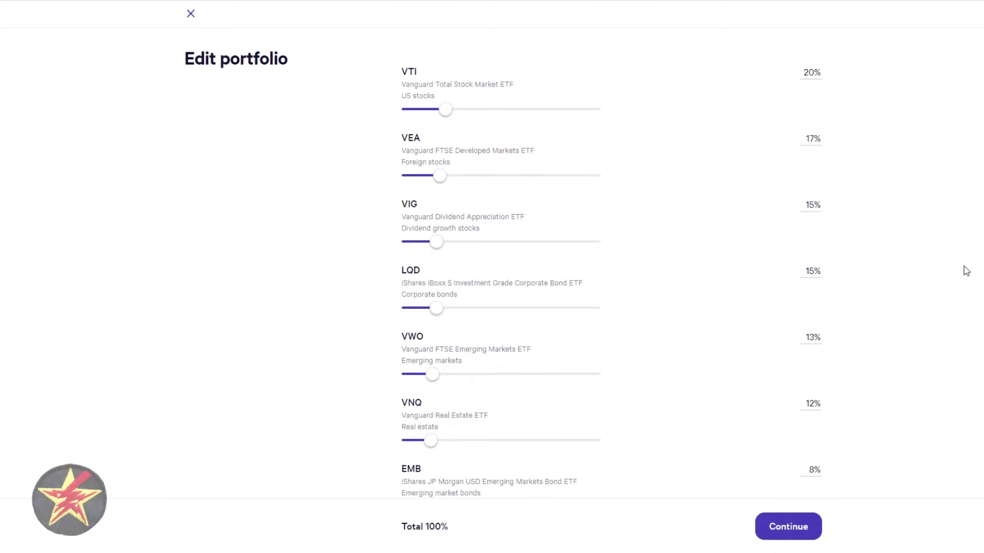
pyautogui.scroll(-1, 959, 266)
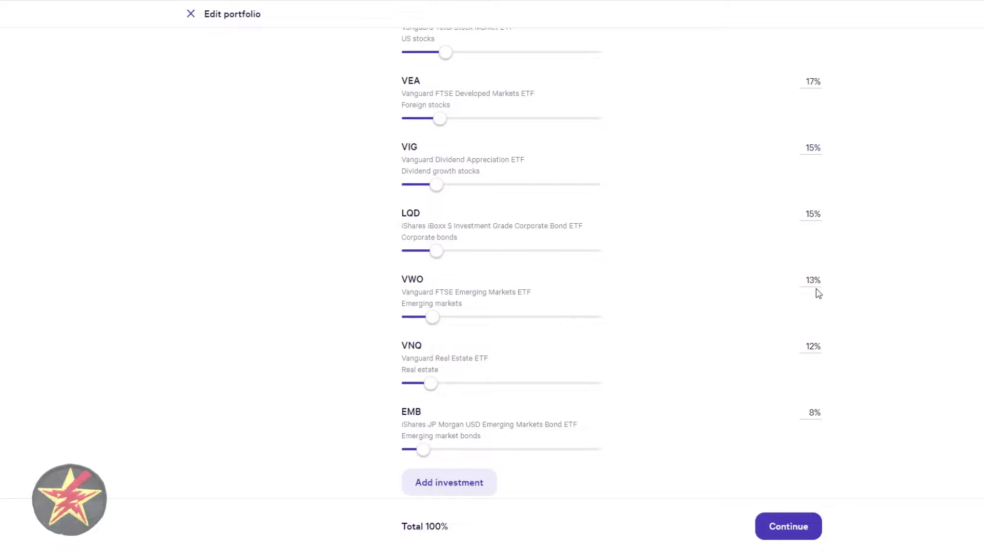
pyautogui.scroll(1, 908, 302)
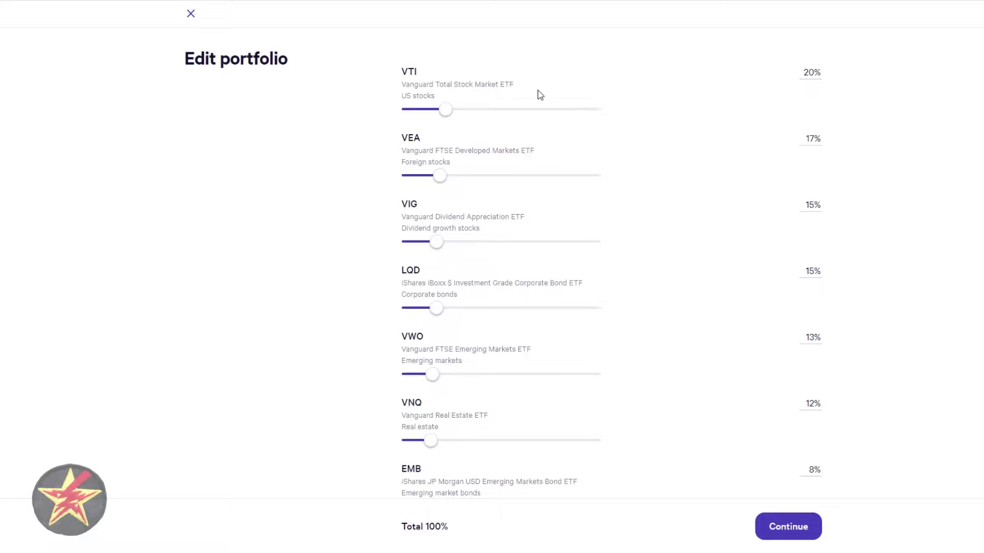
# Change VWO to 15% and EMB to 6%.
pyautogui.scroll(-1, 540, 94)
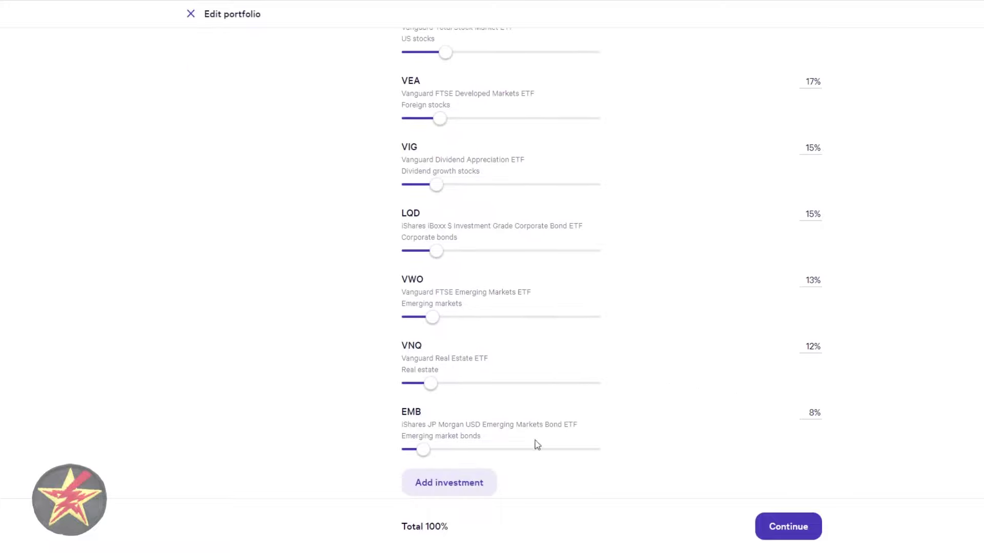
pyautogui.click(805, 287)
pyautogui.press('BackSpace')
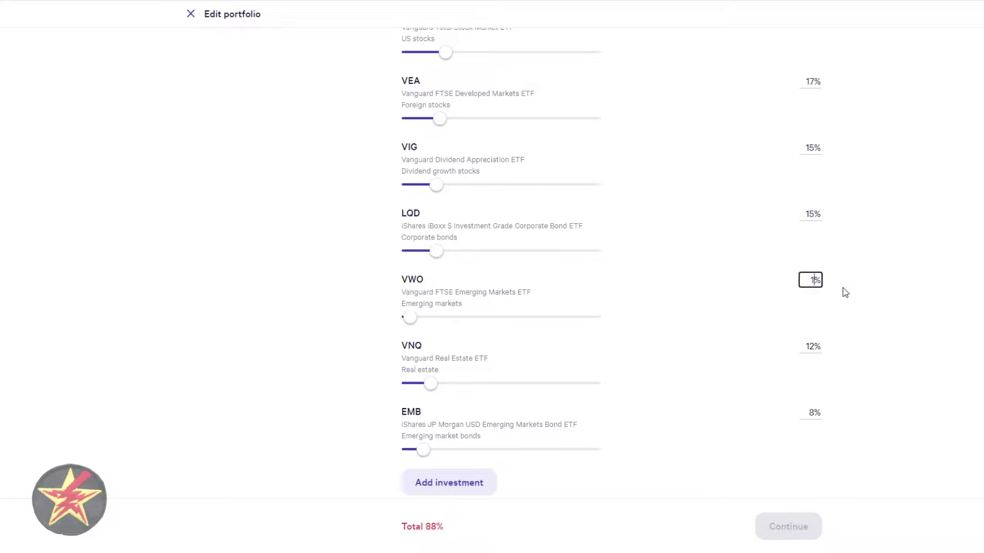
pyautogui.write('5')
pyautogui.press('Tab')
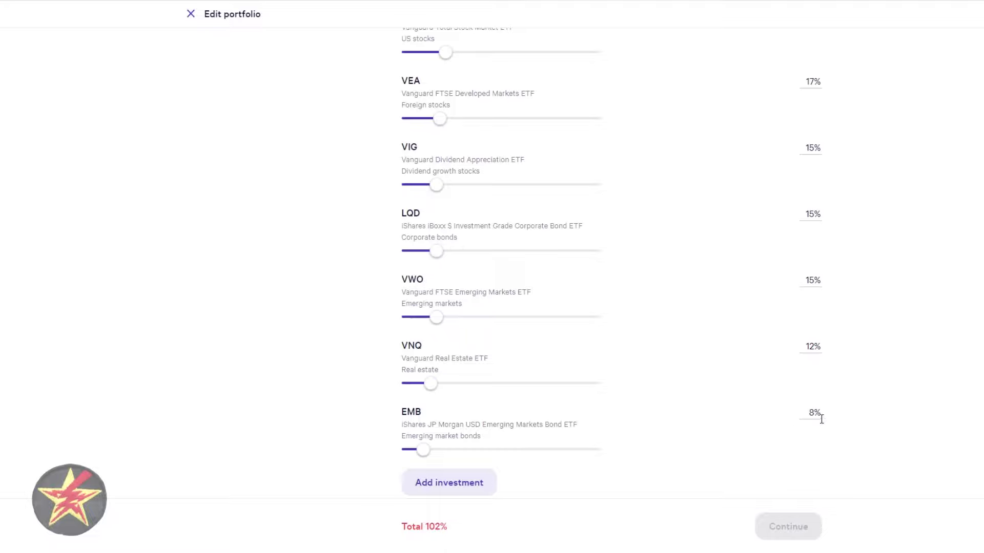
pyautogui.scroll(2, 895, 387)
pyautogui.scroll(-2, 896, 387)
pyautogui.click(815, 413)
pyautogui.write('6')
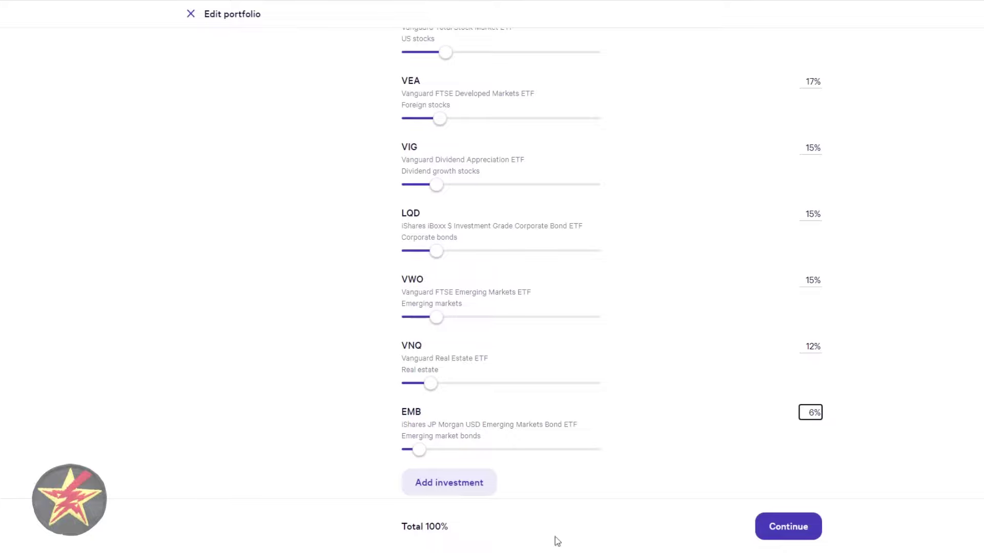
pyautogui.scroll(2, 962, 432)
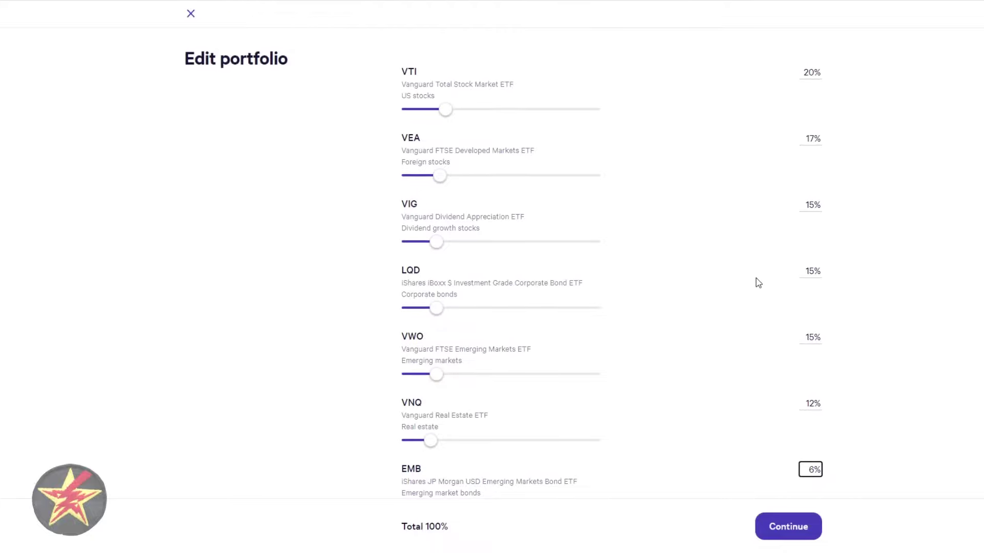
# Set LQD to 13% and VTI to 22%, then continue to confirmation.
pyautogui.click(818, 273)
pyautogui.press('BackSpace')
pyautogui.press('BackSpace')
pyautogui.write('13')
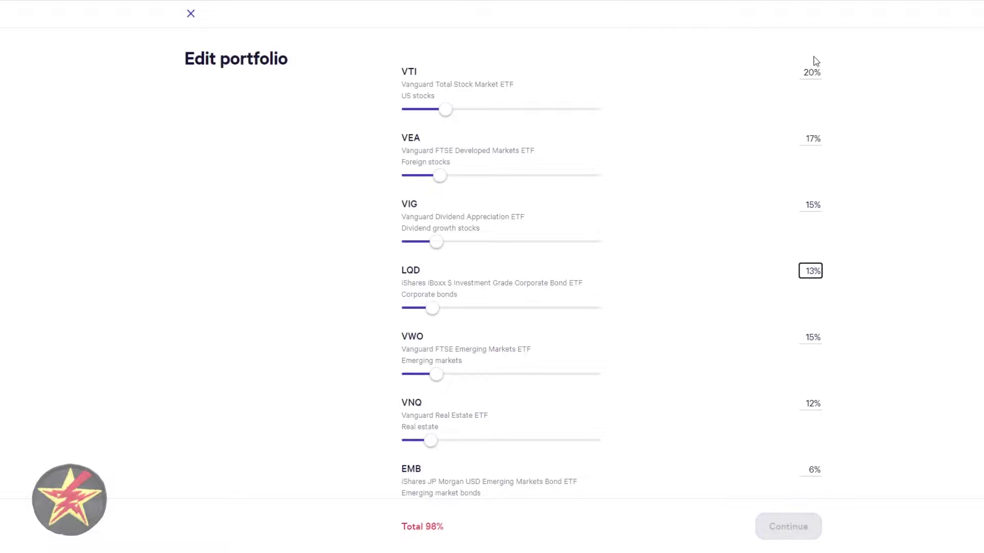
pyautogui.click(810, 73)
pyautogui.press('BackSpace')
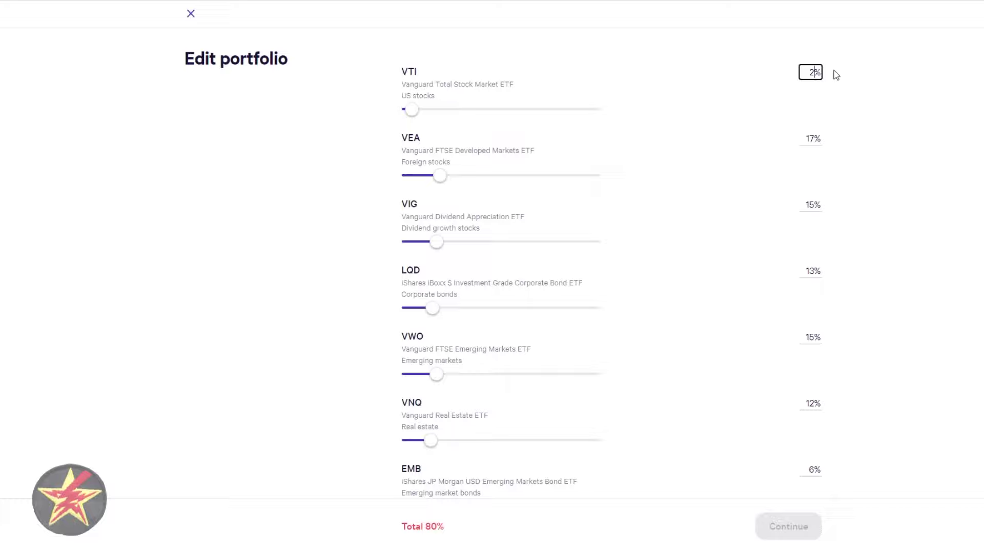
pyautogui.write('2')
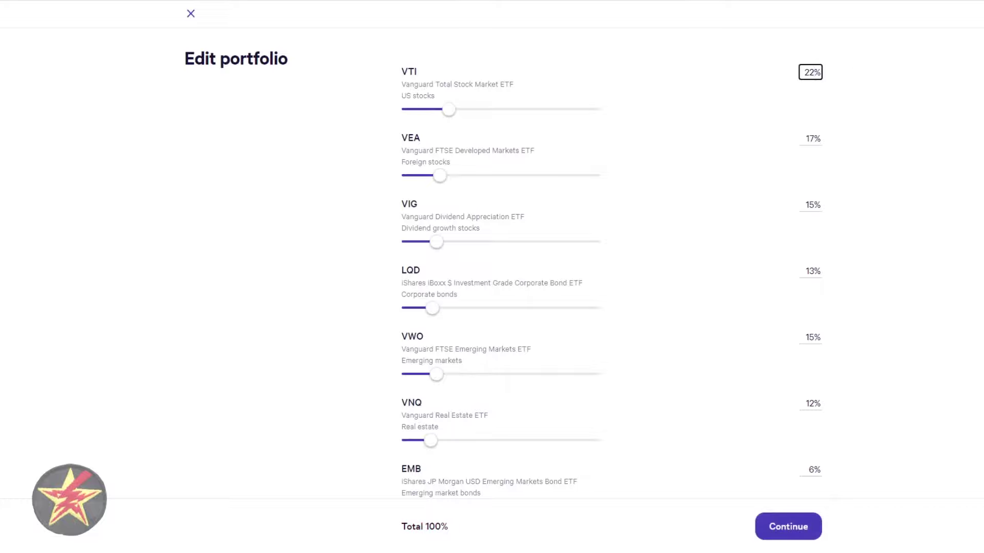
pyautogui.click(794, 527)
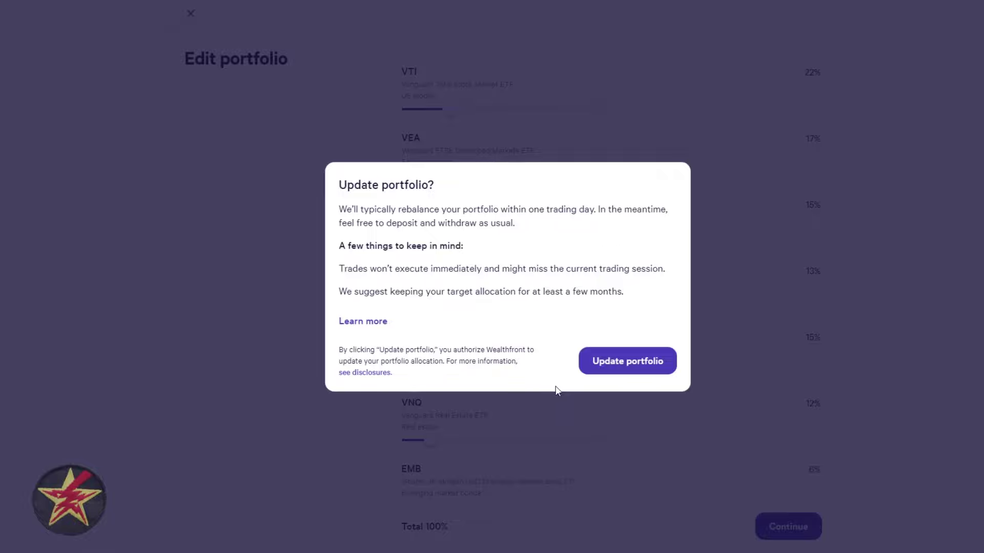
# Confirm Update portfolio to submit the Roth IRA's new allocation.
pyautogui.click(624, 362)
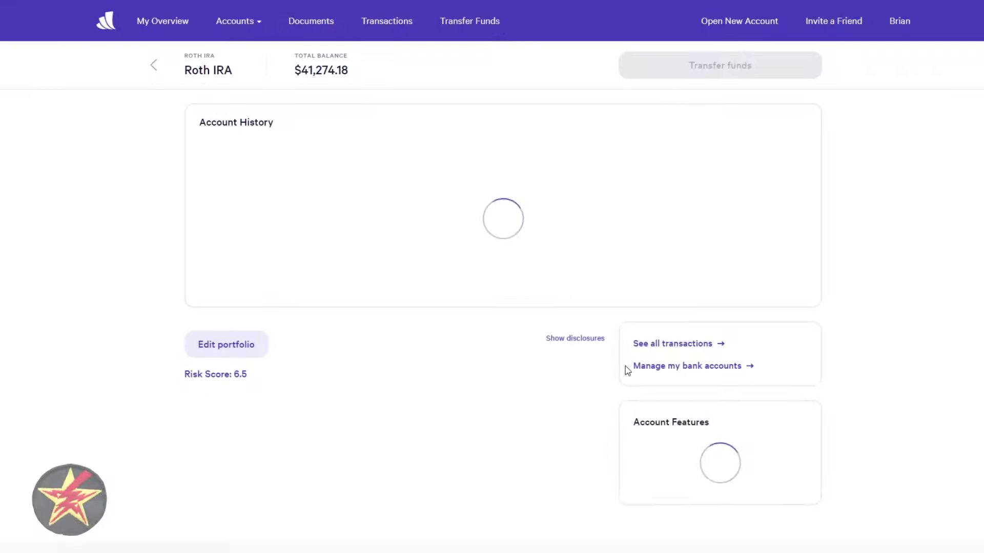
pyautogui.scroll(-10, 250, 202)
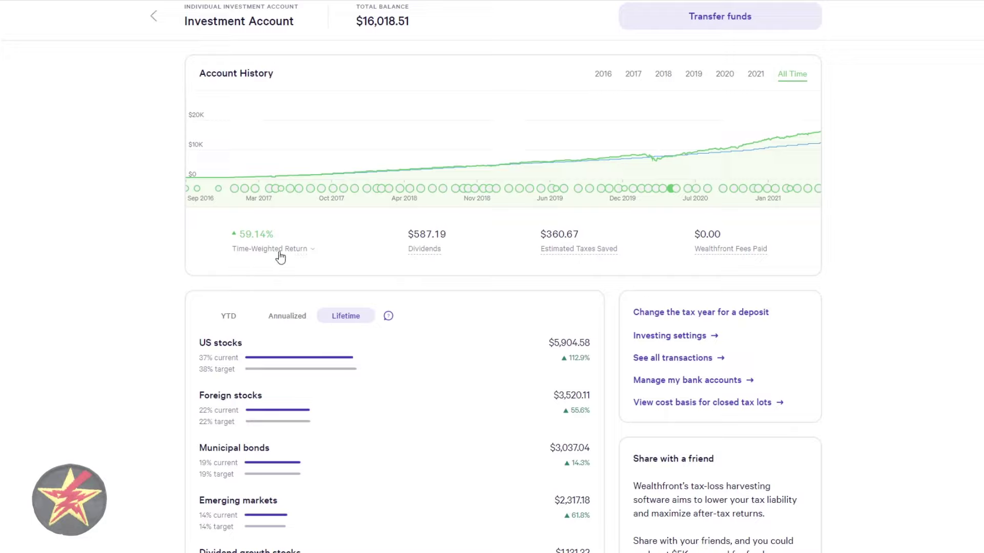
# Switch the return measure from Time-Weighted to Money-Weighted Return (78.33%).
pyautogui.click(313, 254)
pyautogui.click(296, 303)
# Review investing settings and closed tax lots' cost basis, then return to the overview.
pyautogui.click(702, 347)
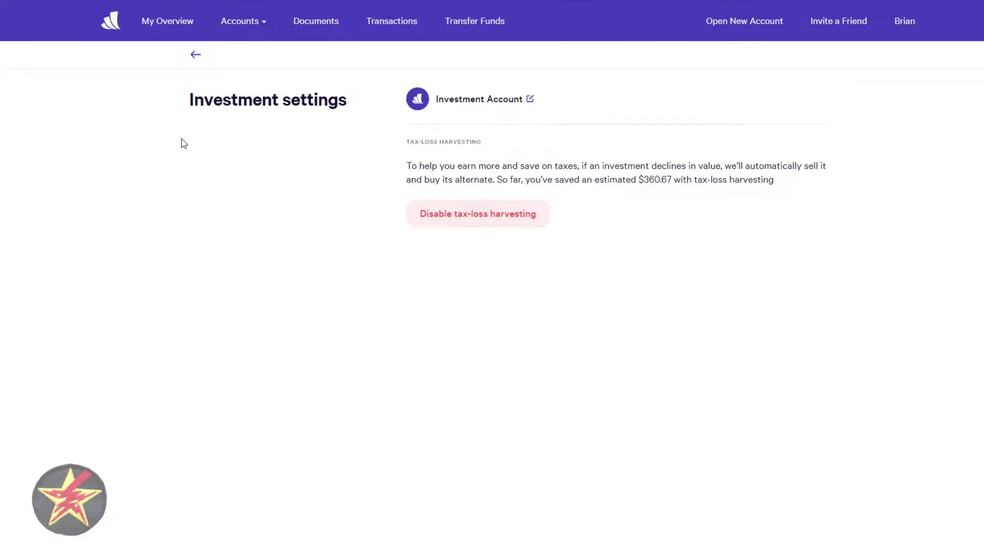
pyautogui.click(195, 54)
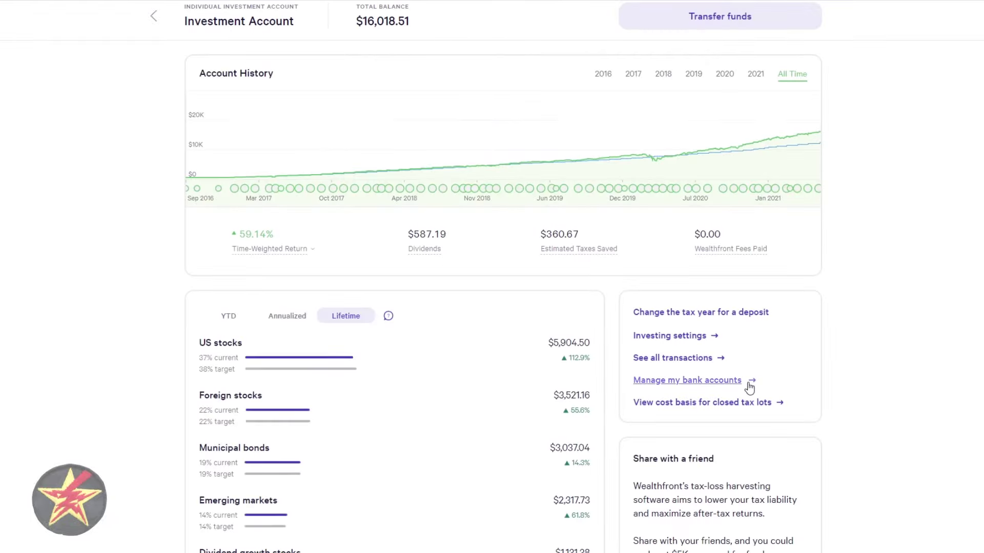
pyautogui.click(731, 405)
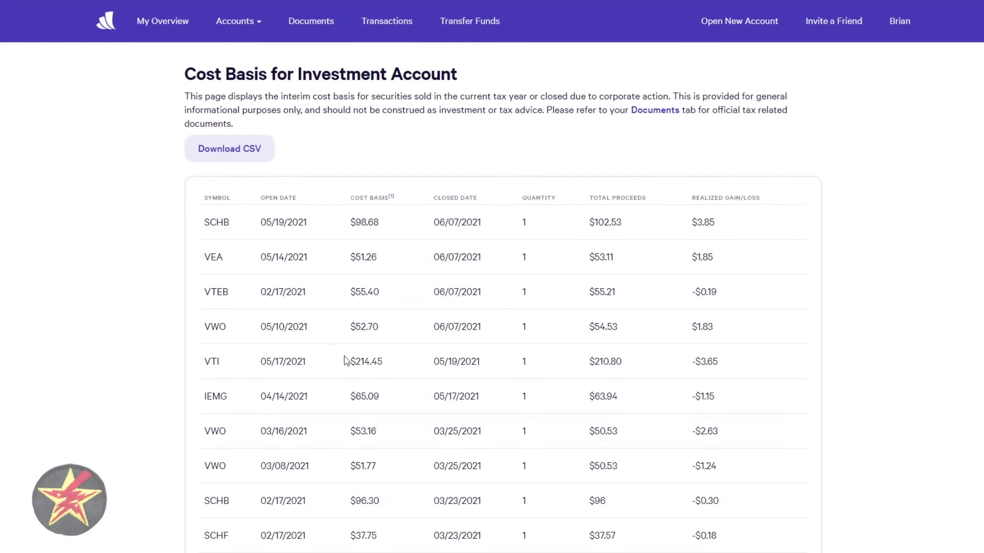
pyautogui.hotkey('alt', 'Left')
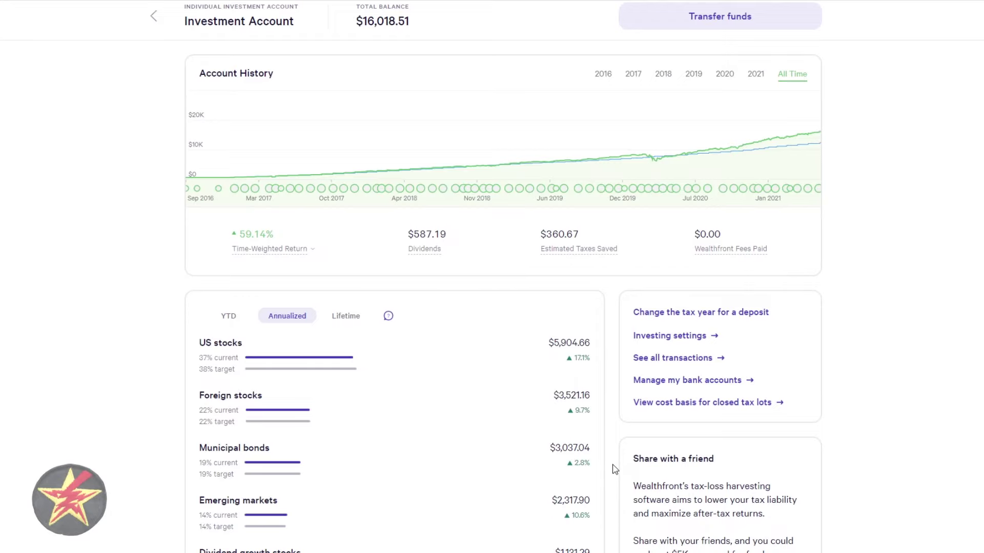
pyautogui.scroll(-3, 428, 204)
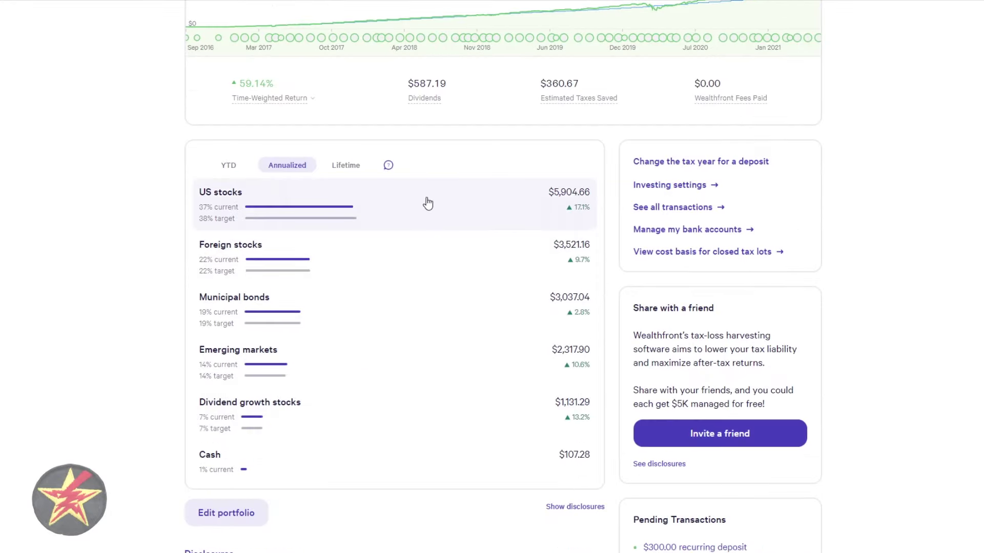
# Open the US stocks holdings row to see its detail.
pyautogui.click(212, 222)
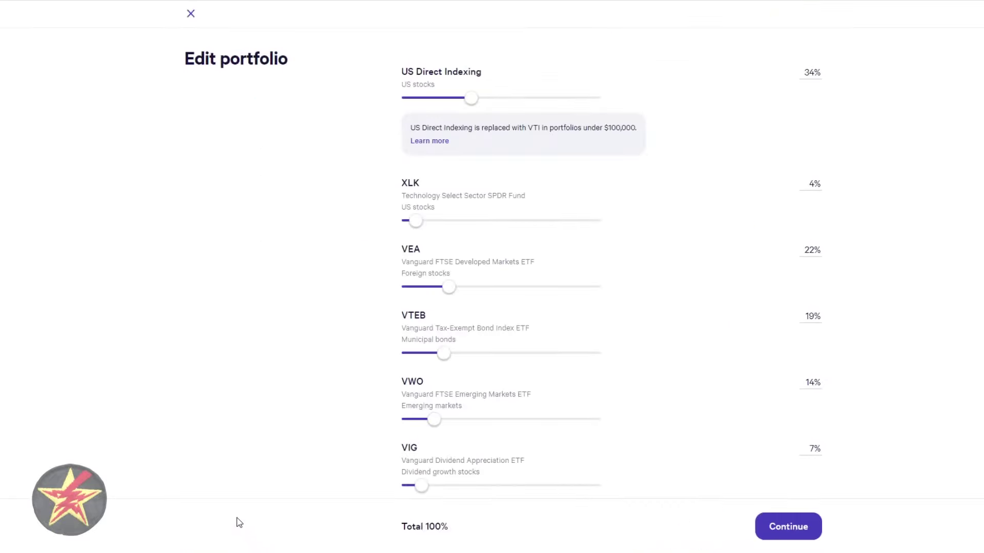
pyautogui.scroll(-3, 237, 523)
pyautogui.click(484, 387)
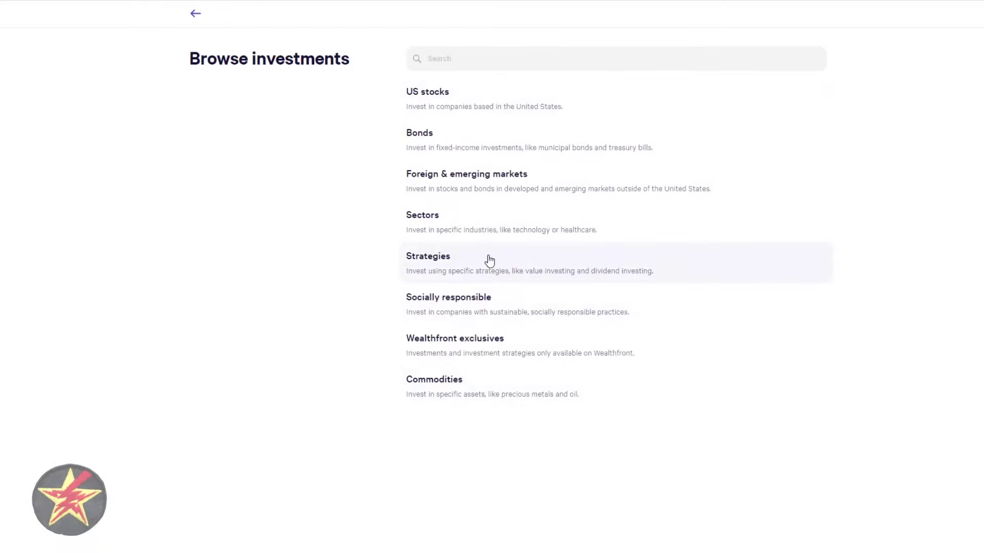
pyautogui.click(489, 117)
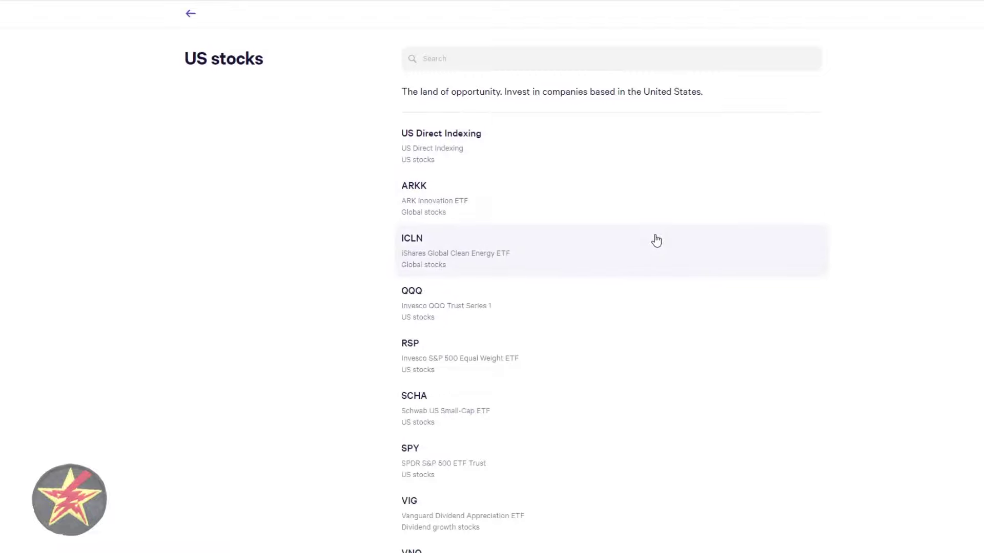
pyautogui.scroll(-1, 655, 240)
pyautogui.scroll(-1, 655, 241)
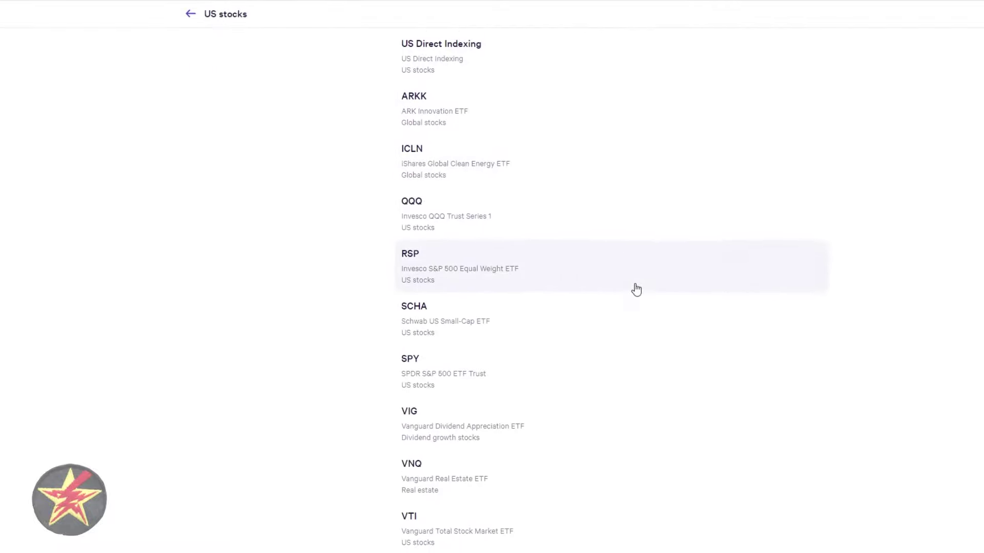
pyautogui.scroll(-6, 636, 290)
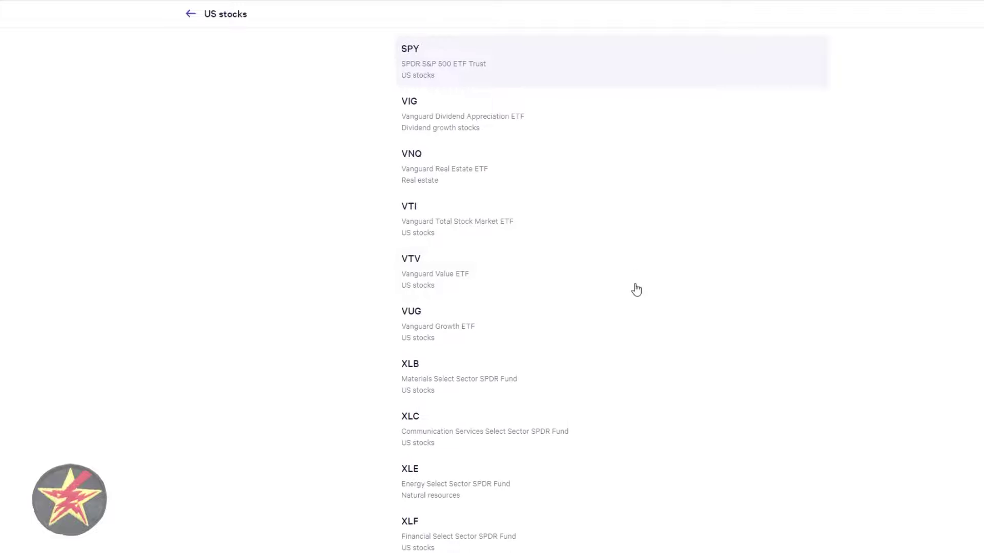
pyautogui.scroll(-2, 635, 288)
pyautogui.scroll(-3, 641, 286)
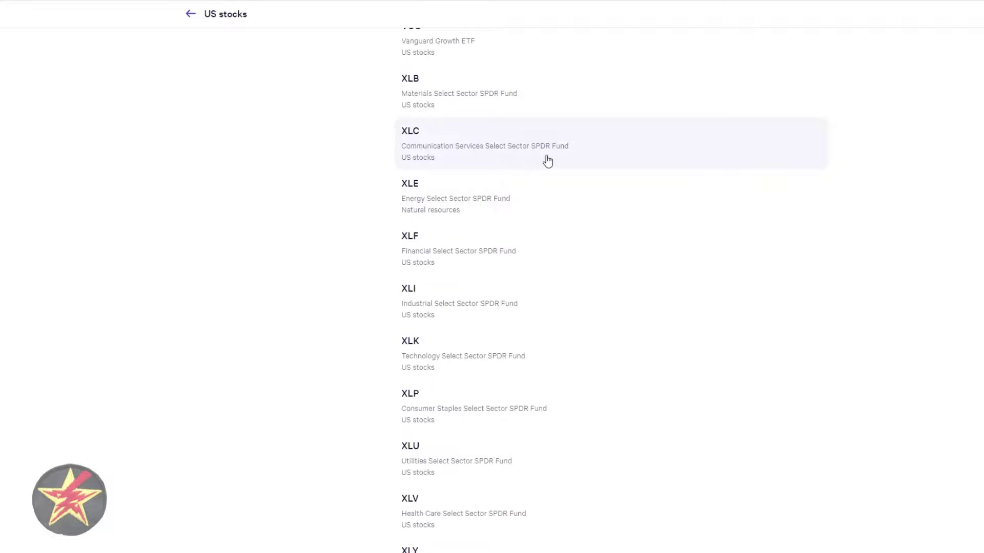
pyautogui.scroll(5, 599, 200)
pyautogui.scroll(3, 600, 201)
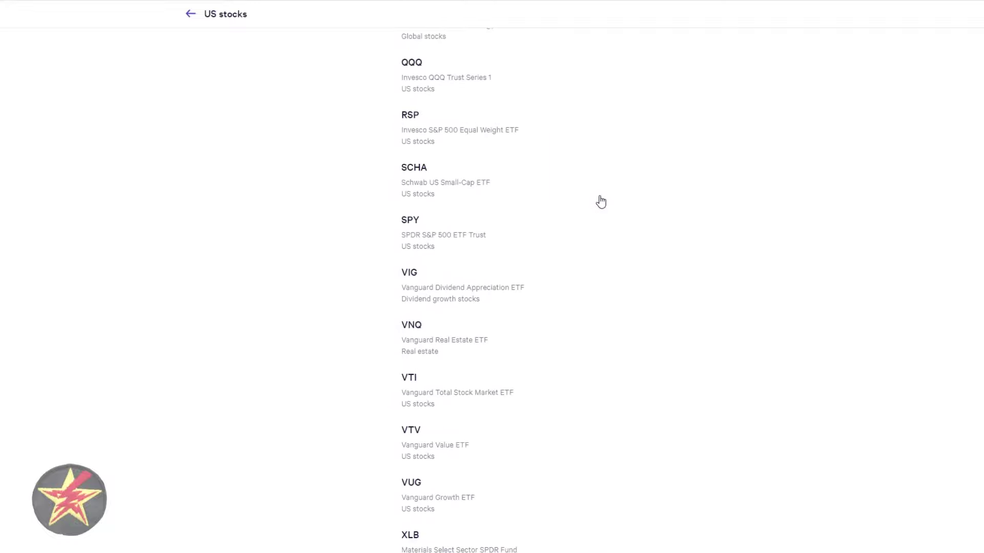
pyautogui.click(190, 14)
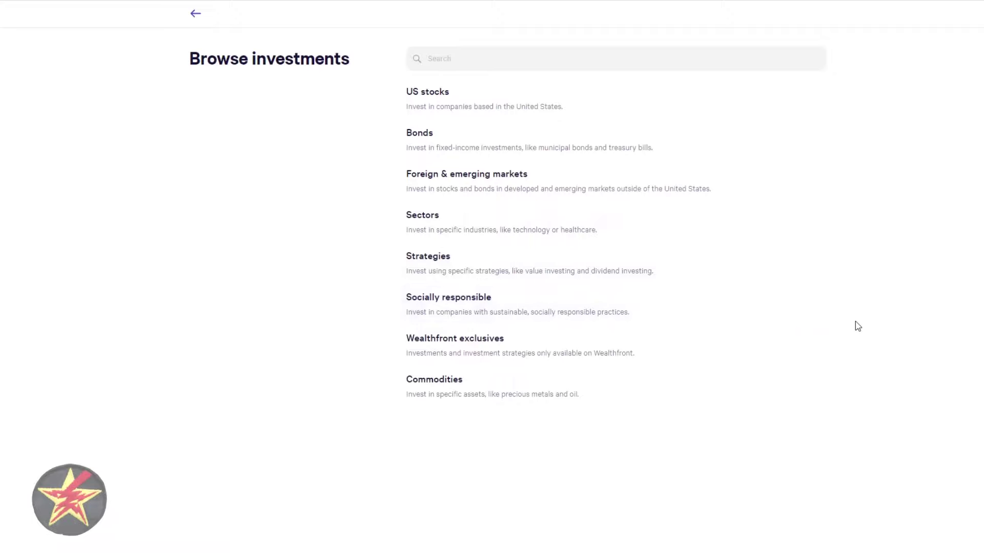
pyautogui.click(193, 23)
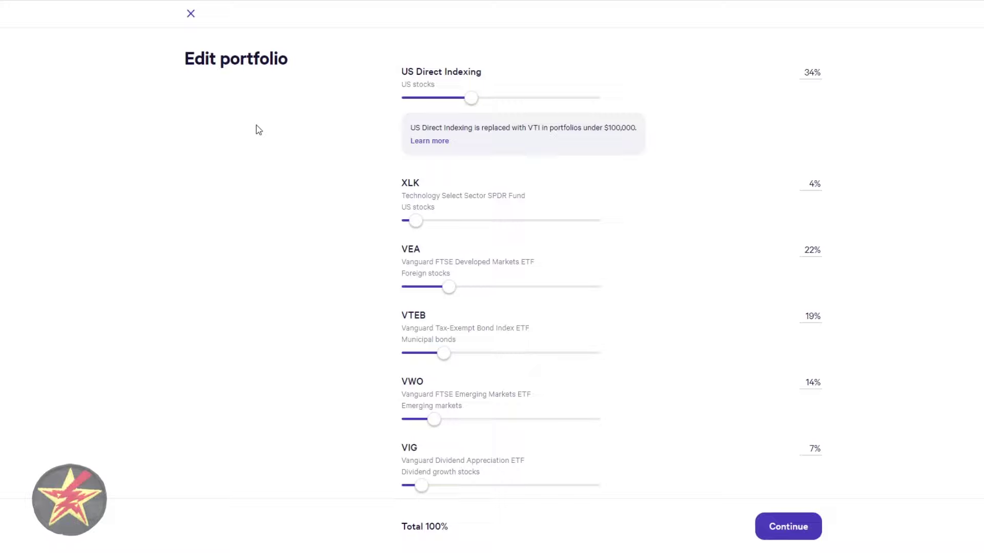
# Close the Edit portfolio screen without saving changes.
pyautogui.click(193, 23)
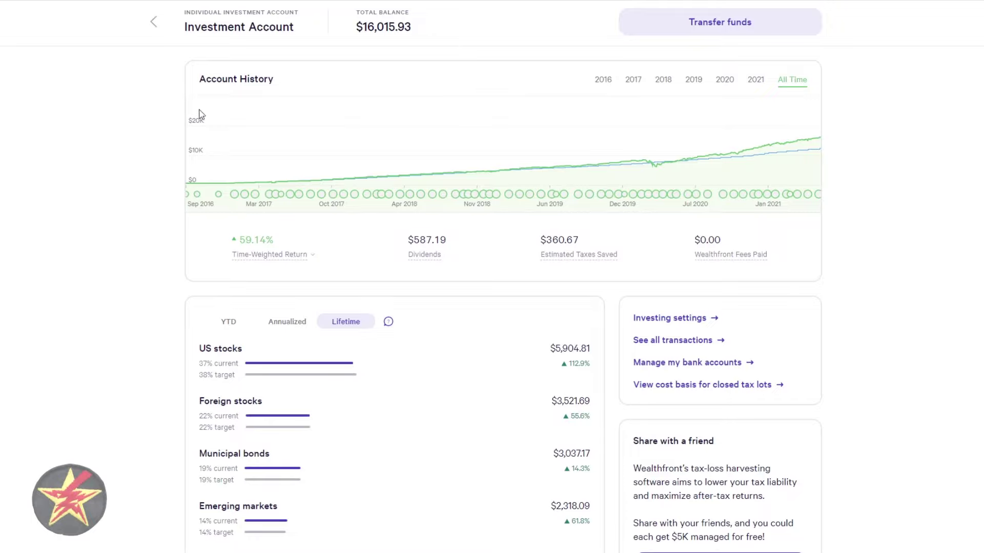
pyautogui.moveTo(596, 144)
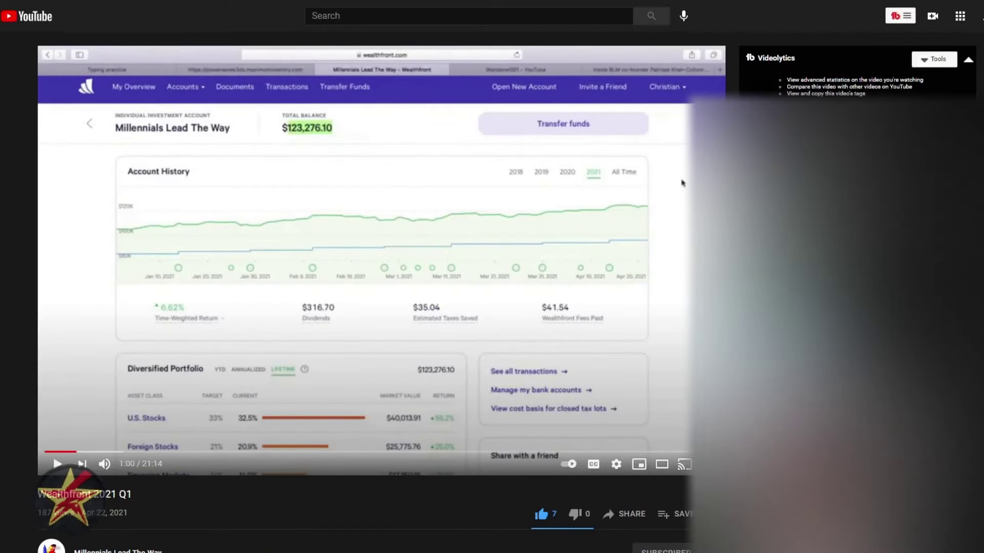
# Select the channel name below the Wealthfront 2021 Q1 video.
pyautogui.scroll(-1, 220, 505)
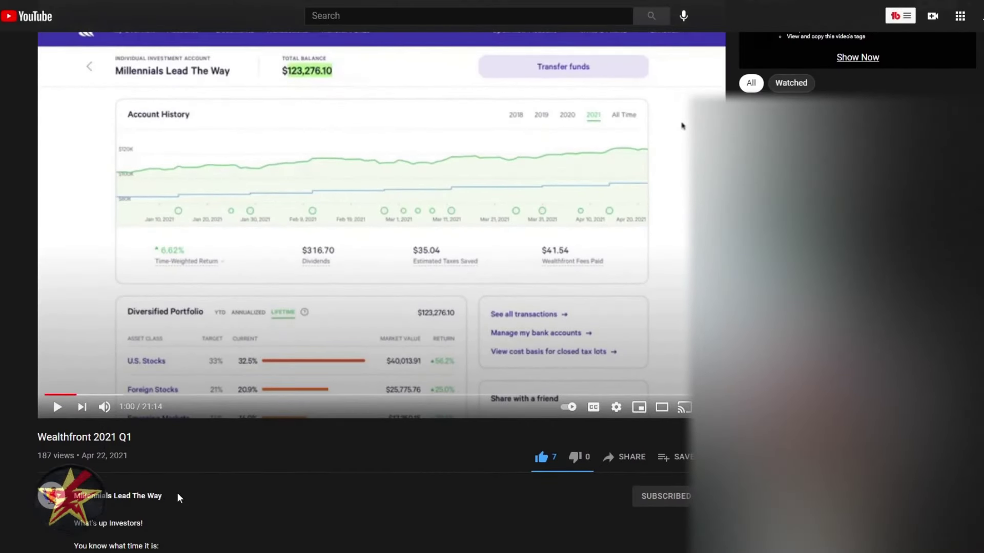
pyautogui.moveTo(183, 504); pyautogui.dragTo(75, 497)
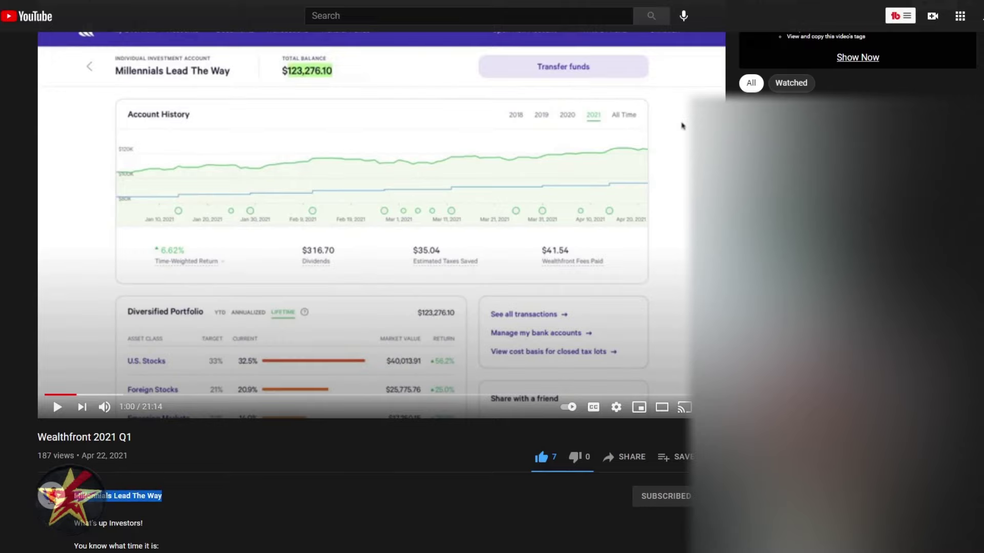
pyautogui.scroll(1, 350, 522)
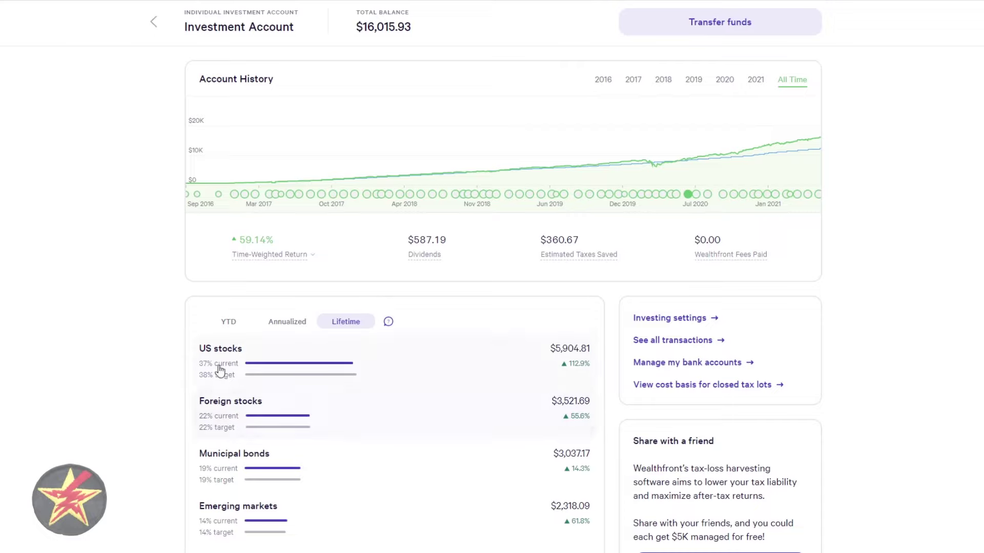
# Read the article on why US Direct Indexing becomes VTI, then return to the net worth overview.
pyautogui.click(263, 367)
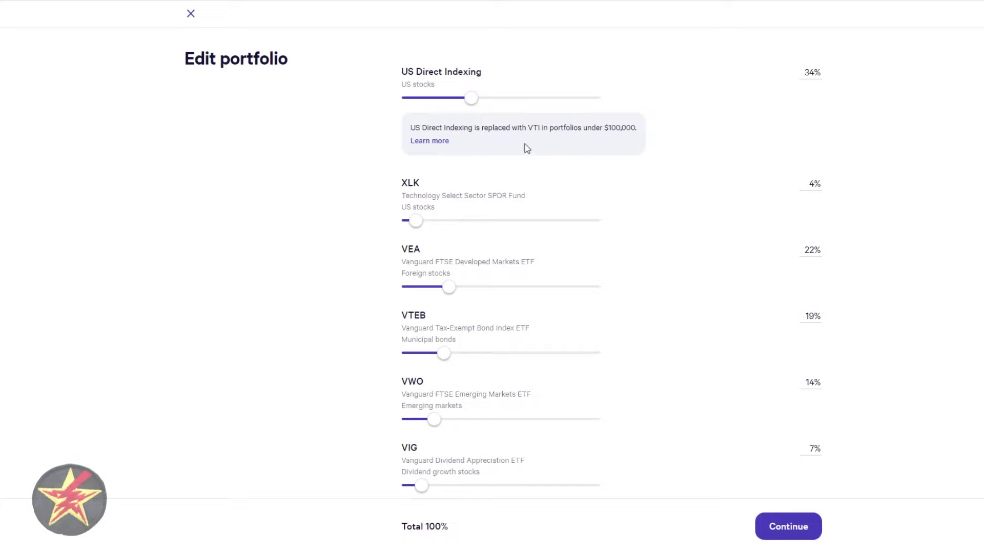
pyautogui.click(438, 143)
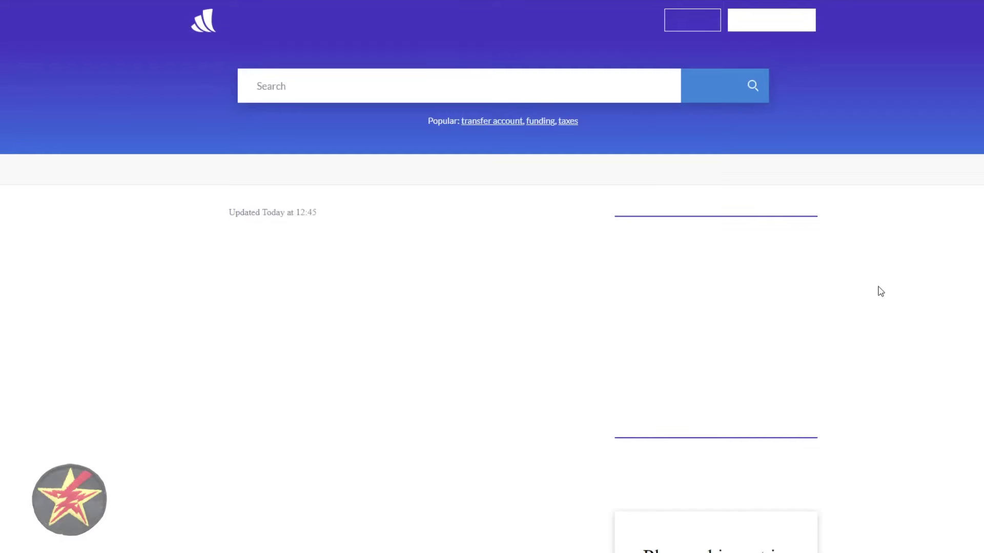
pyautogui.scroll(-4, 967, 321)
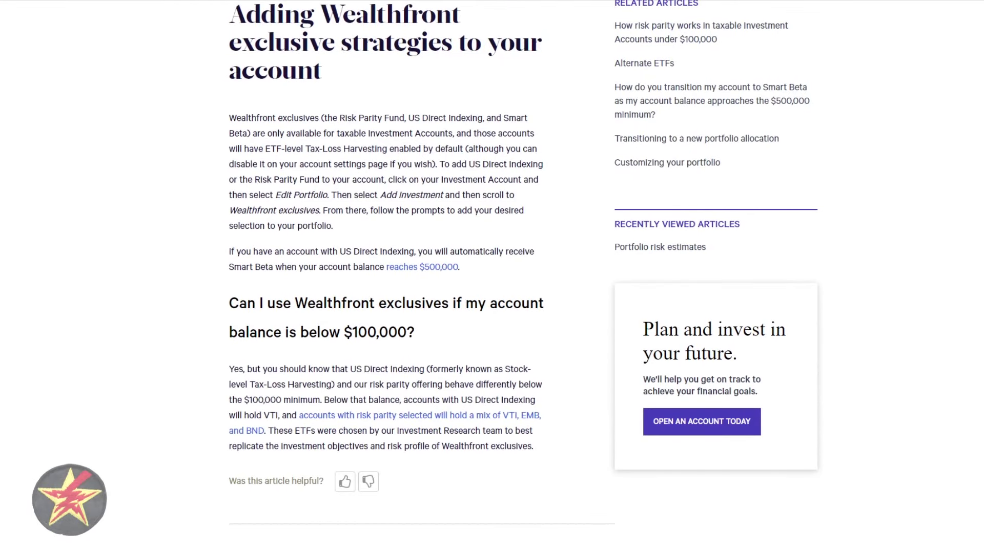
pyautogui.hotkey('ctrl', 'w')
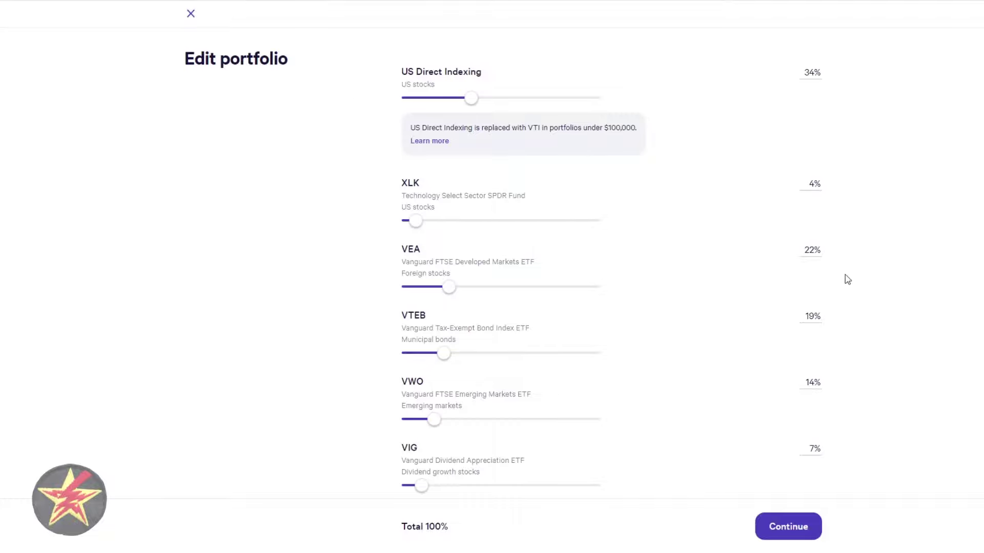
pyautogui.click(191, 14)
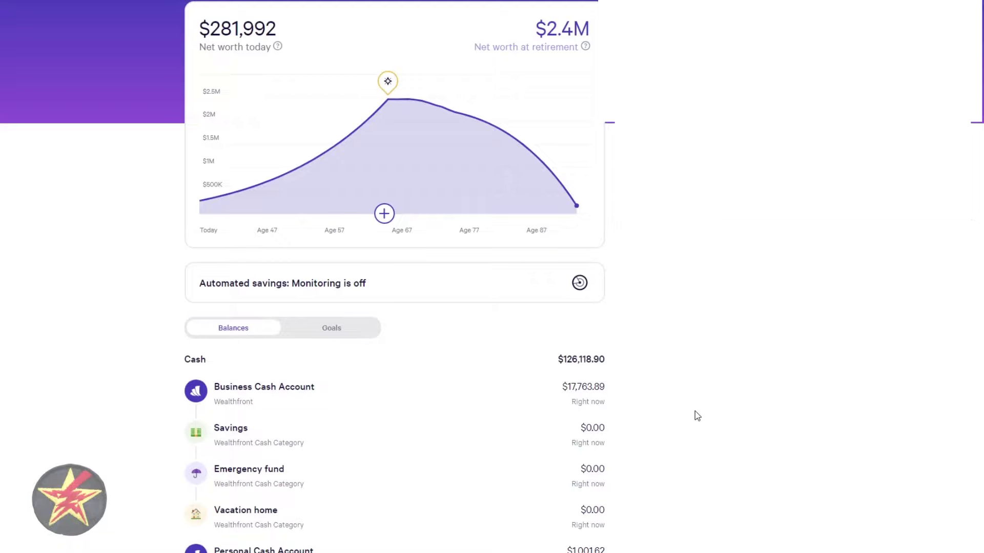
# Scroll the overview to find the Personal Cash Account with its $1,001.62 balance.
pyautogui.scroll(-1, 697, 416)
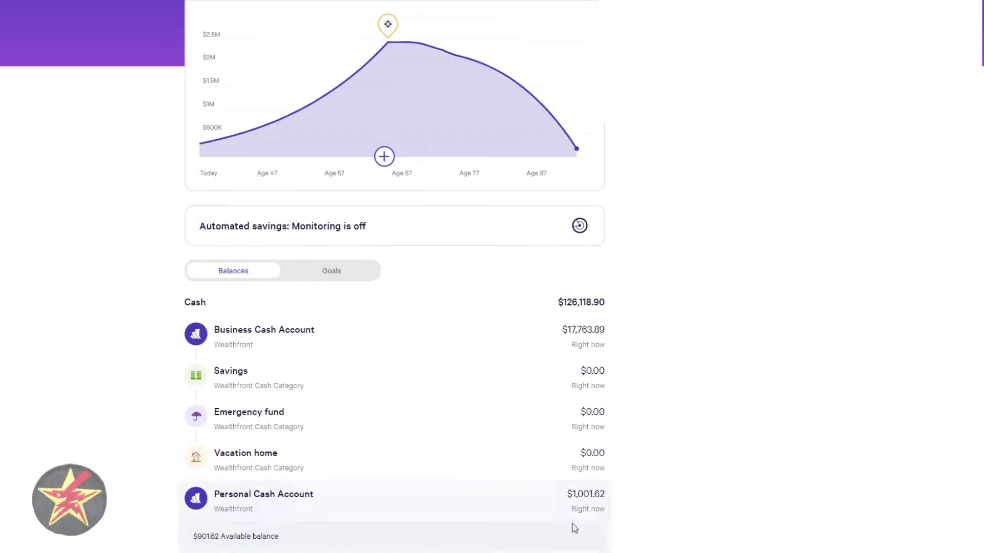
pyautogui.scroll(-1, 958, 372)
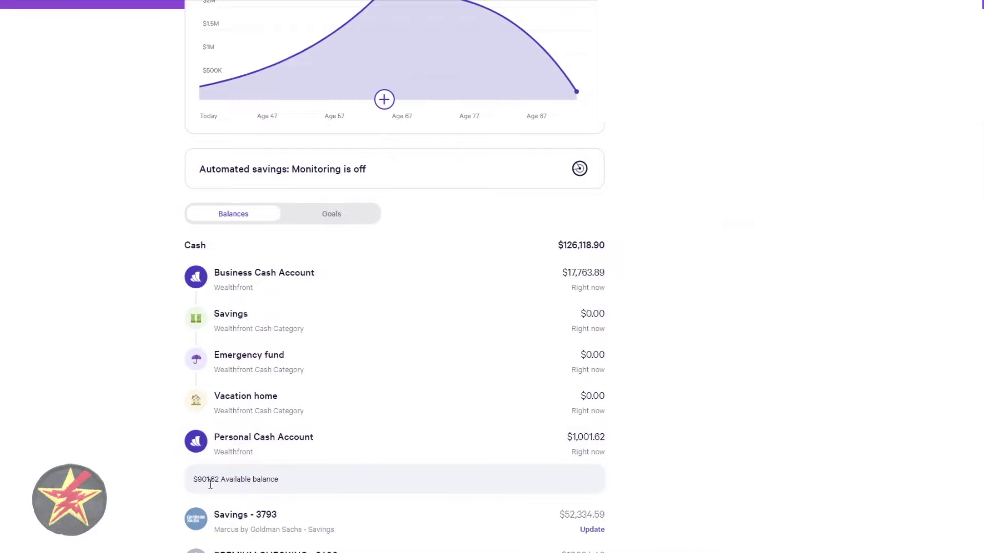
pyautogui.scroll(1, 807, 416)
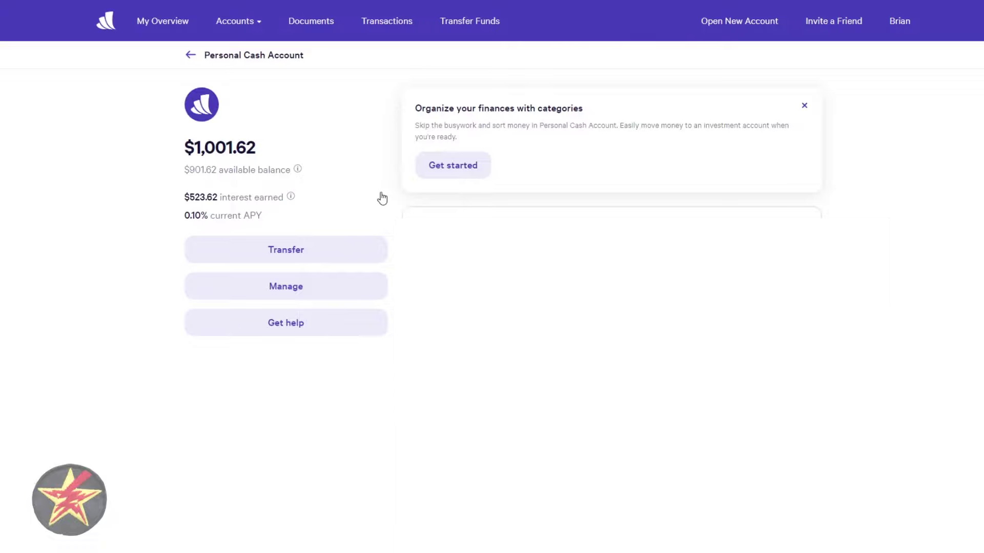
# Highlight the Personal Cash Account's 0.10% current APY figure.
pyautogui.moveTo(263, 216); pyautogui.dragTo(186, 213)
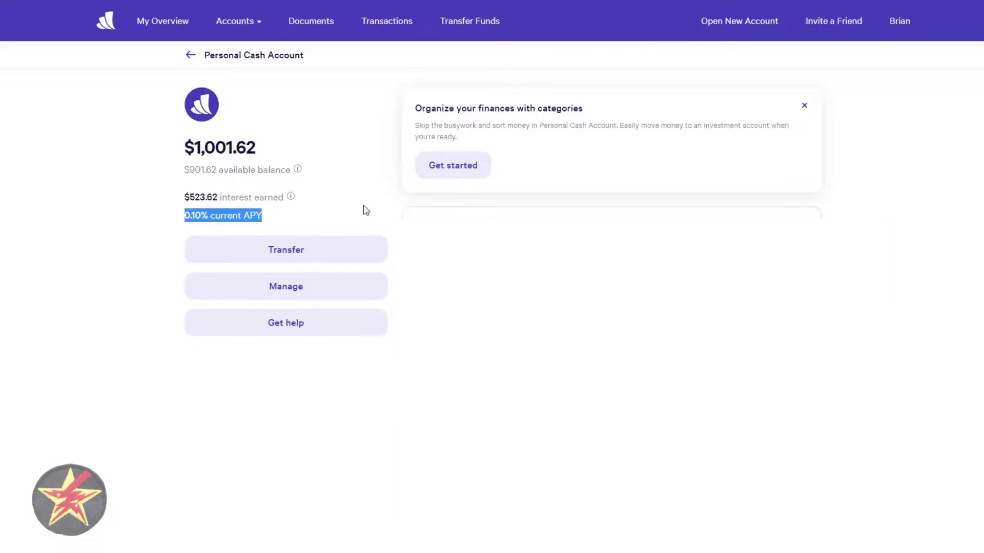